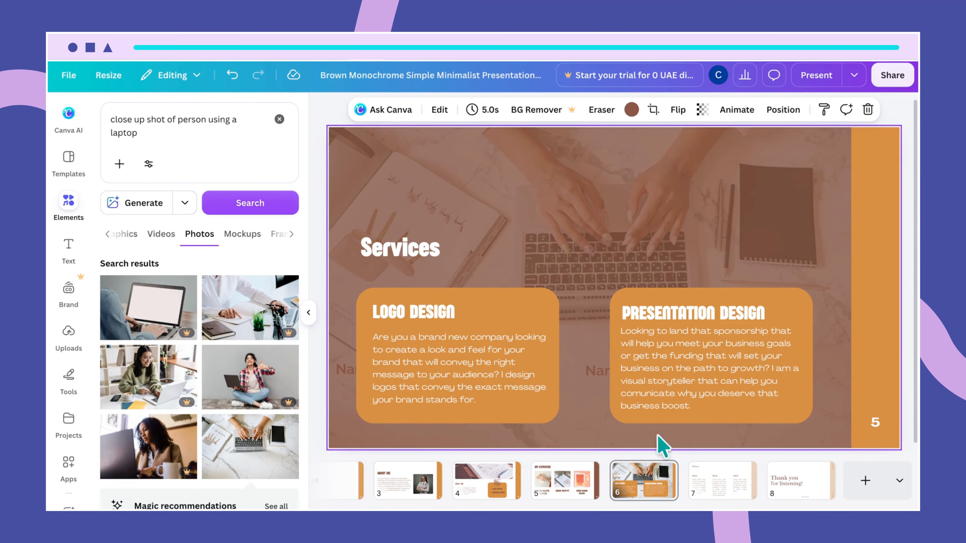
Step: On page 7, delete the three Name headings and their placeholder paragraphs, leaving only the page title
click(719, 484)
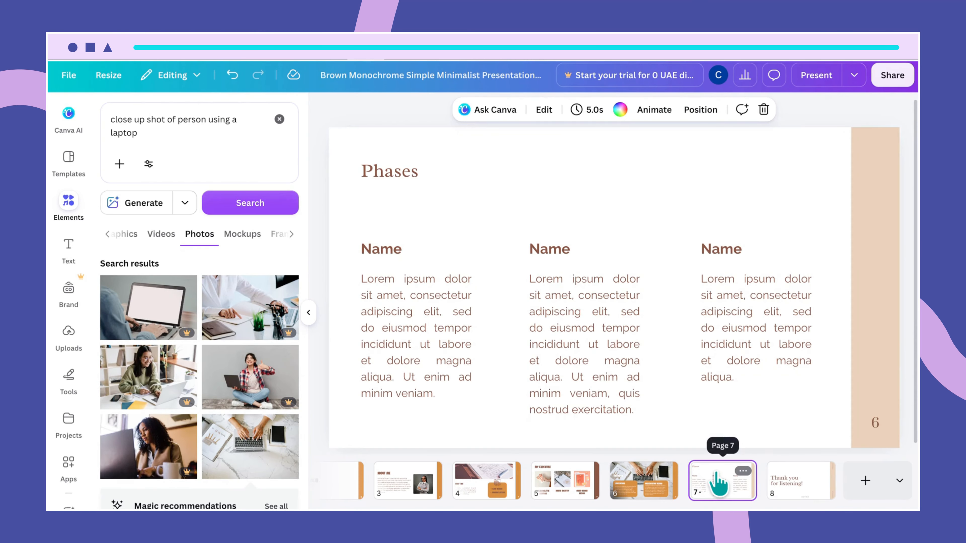
drag(354, 226, 828, 422)
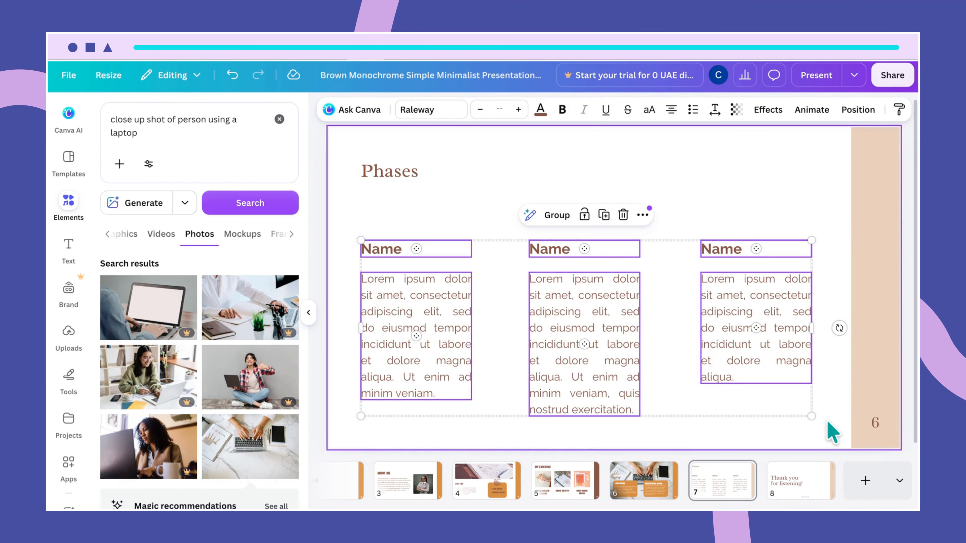
key(Delete)
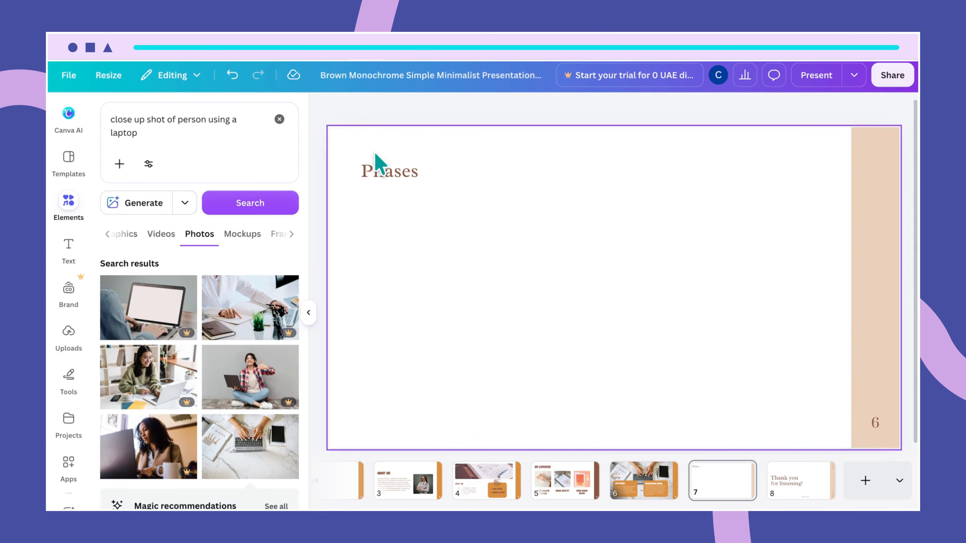
Step: Replace the page title "Phases" with "EDUCATION" and narrow its text box to fit the word
click(388, 173)
double_click(386, 170)
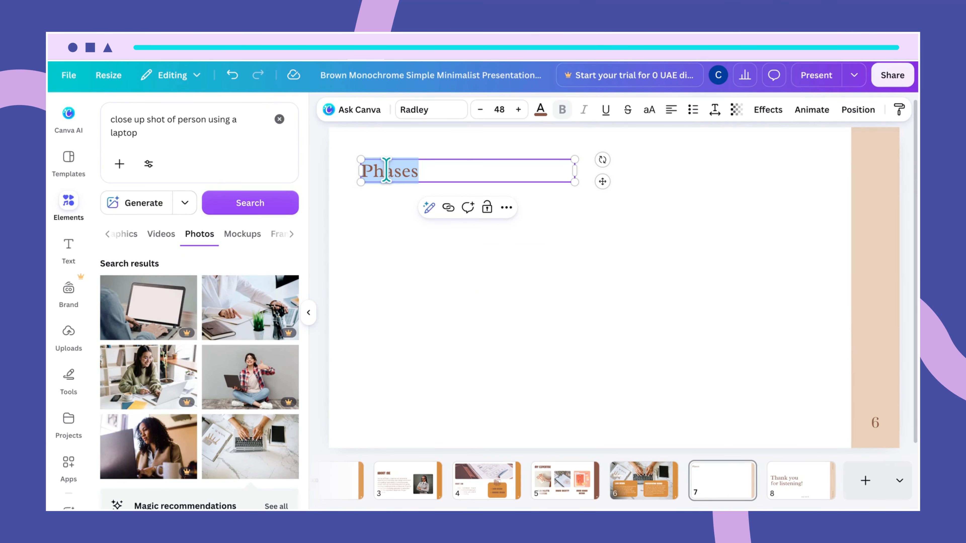
text(EDUCATION)
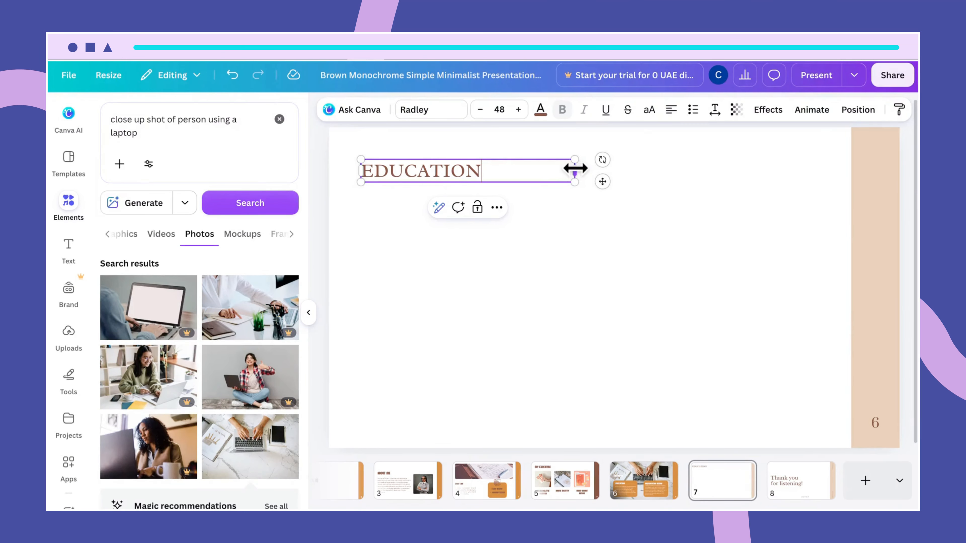
drag(575, 168, 493, 171)
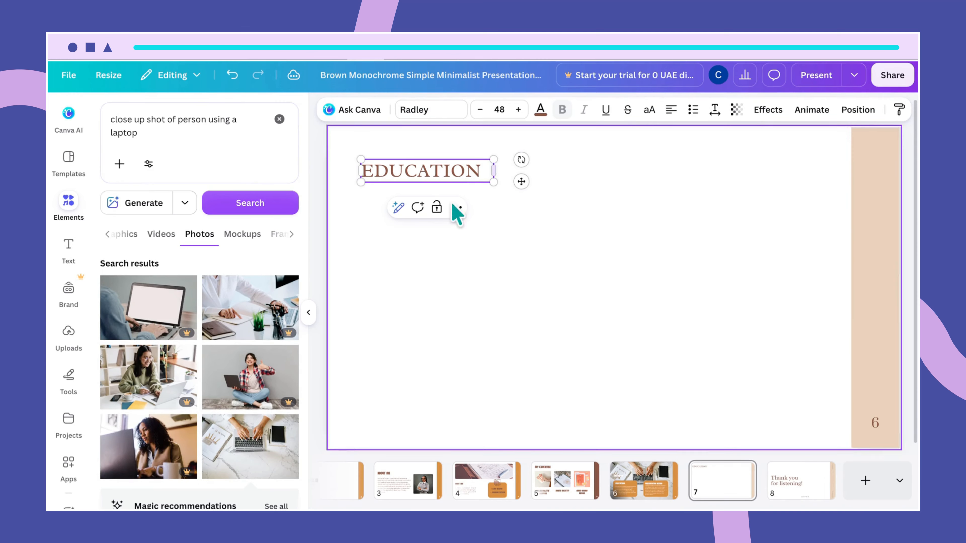
click(459, 244)
Step: Set the EDUCATION title's font to Sugo Display at size 70
click(425, 180)
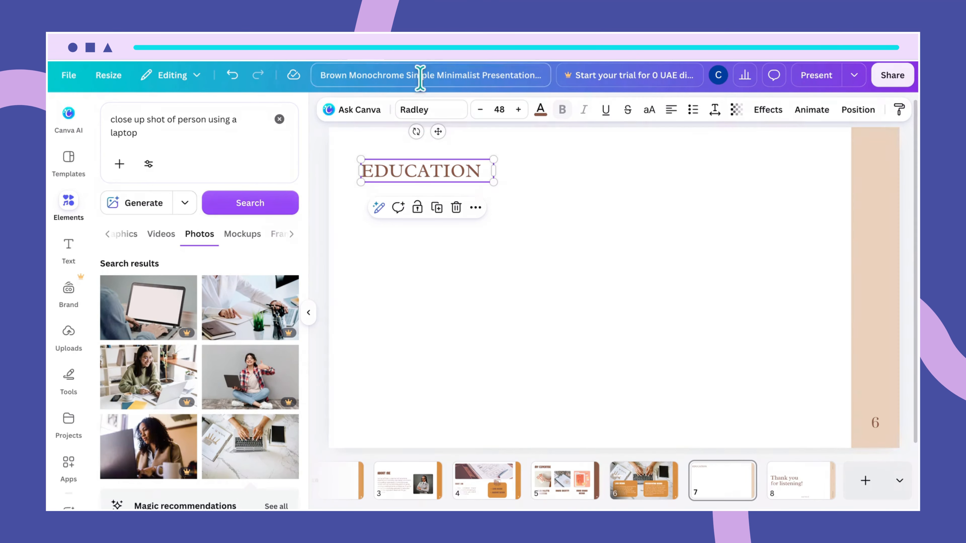
click(426, 111)
click(232, 361)
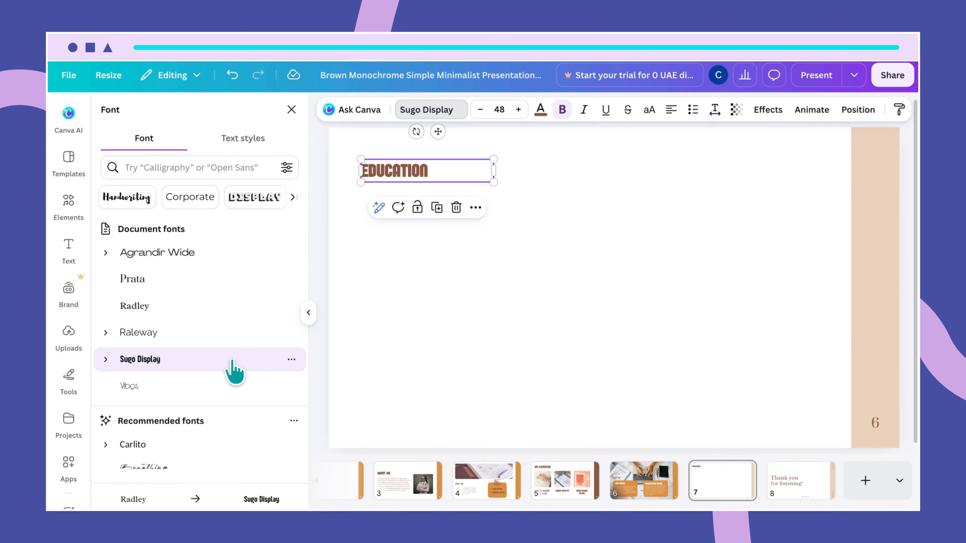
click(496, 109)
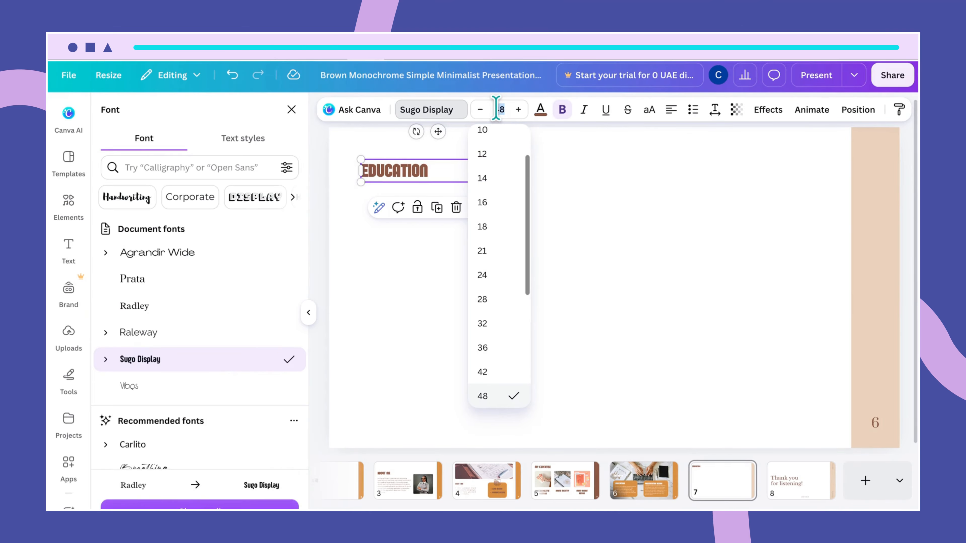
text(70)
key(Return)
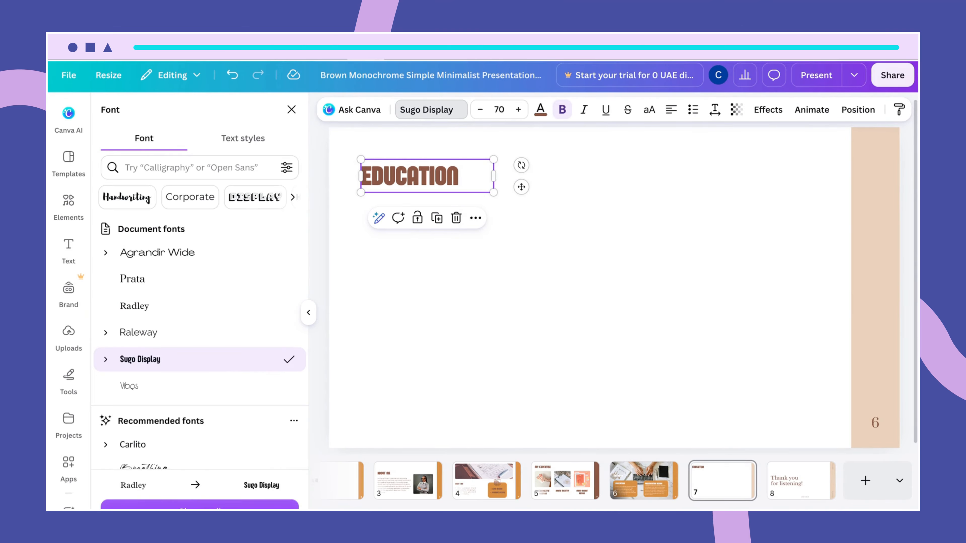
click(602, 243)
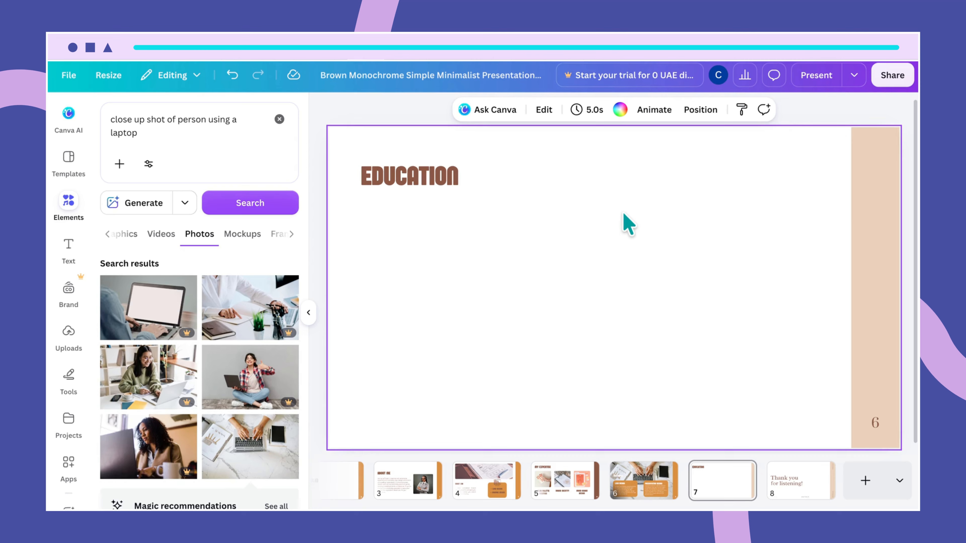
Step: Add a new text box to the page reading "22/05/22-22/05/25"
key(t)
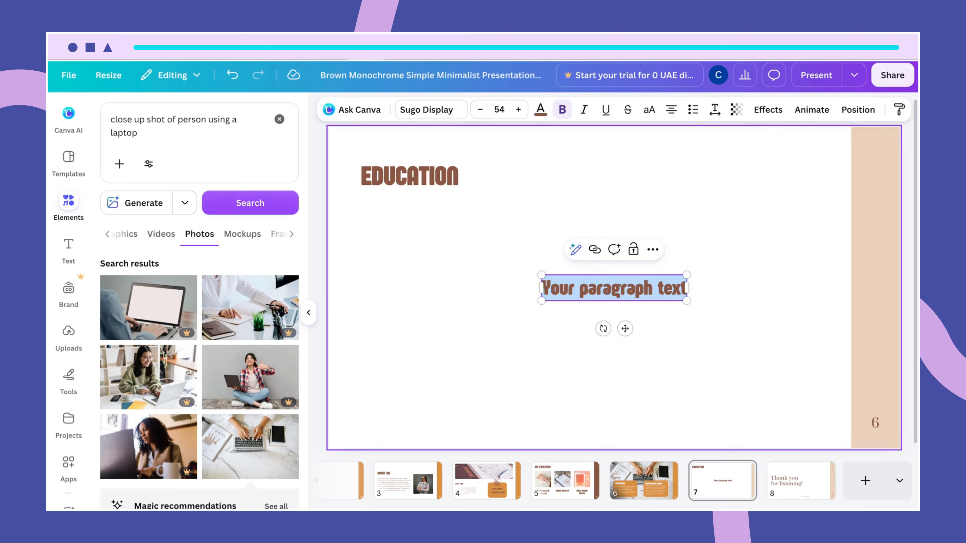
text(22/)
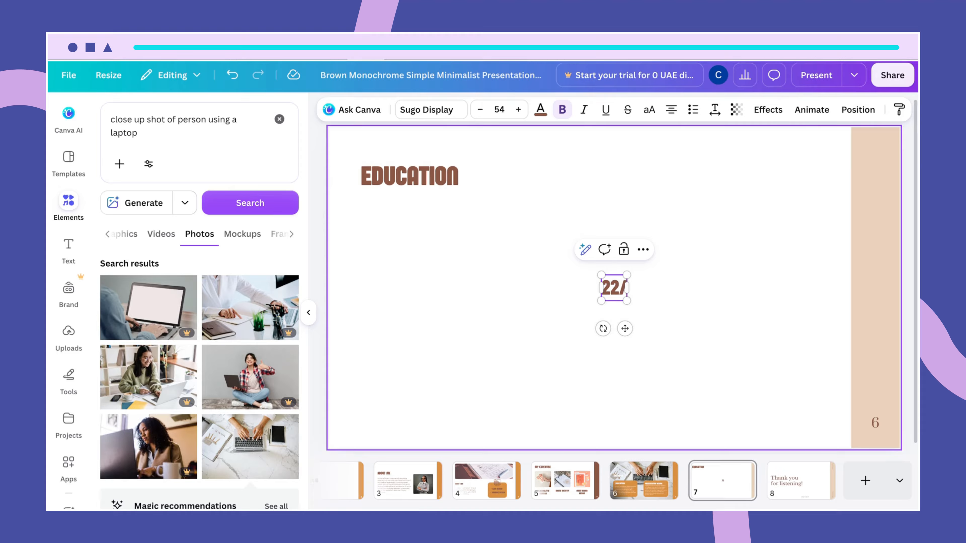
text(05/22)
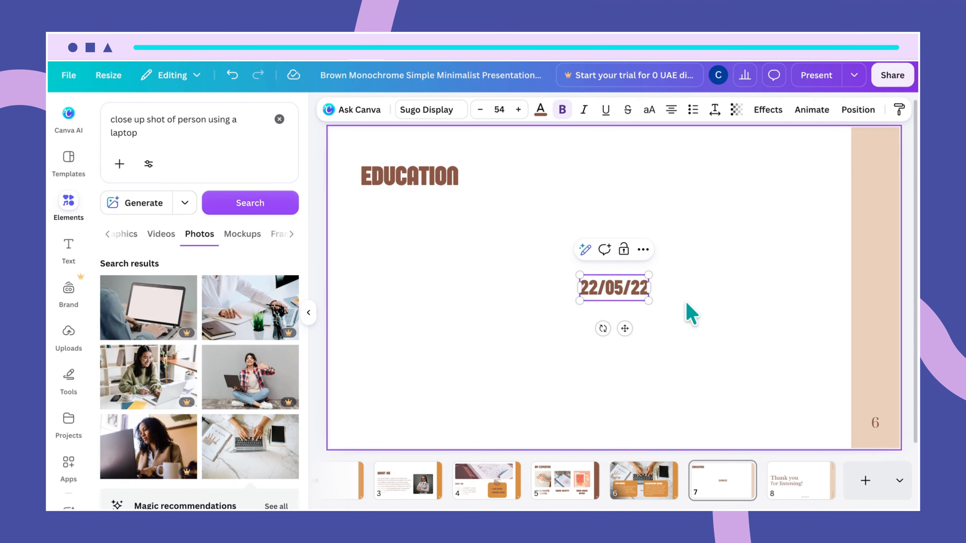
text(-)
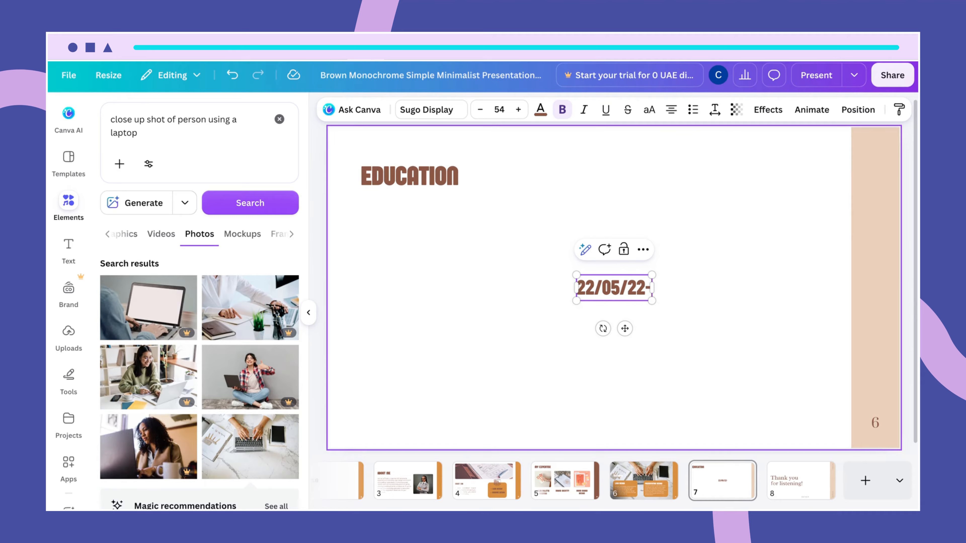
text(22/05/)
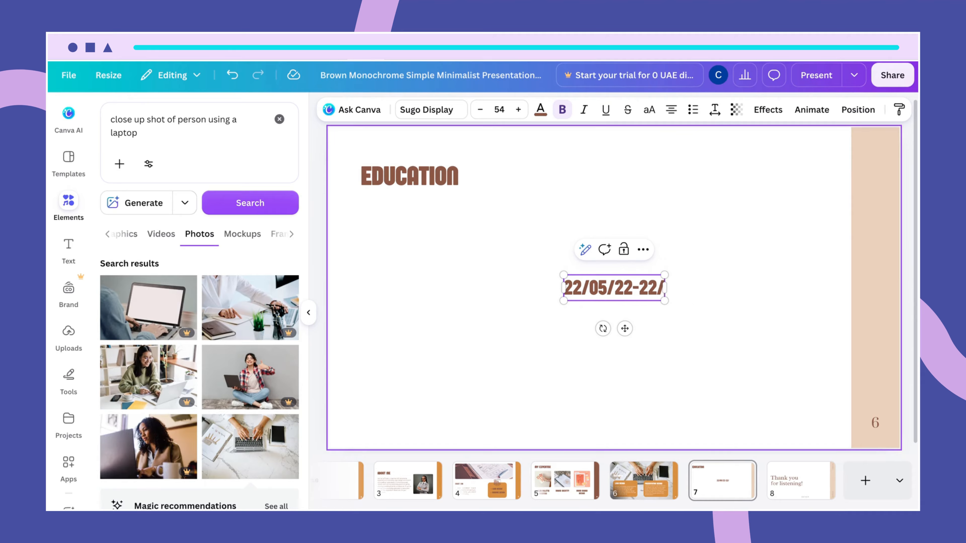
text(2)
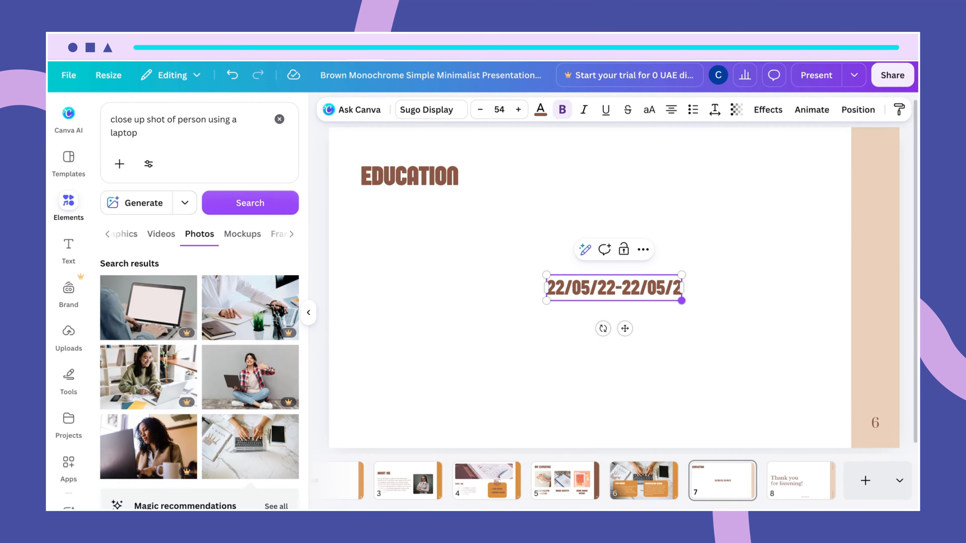
text(5)
click(742, 355)
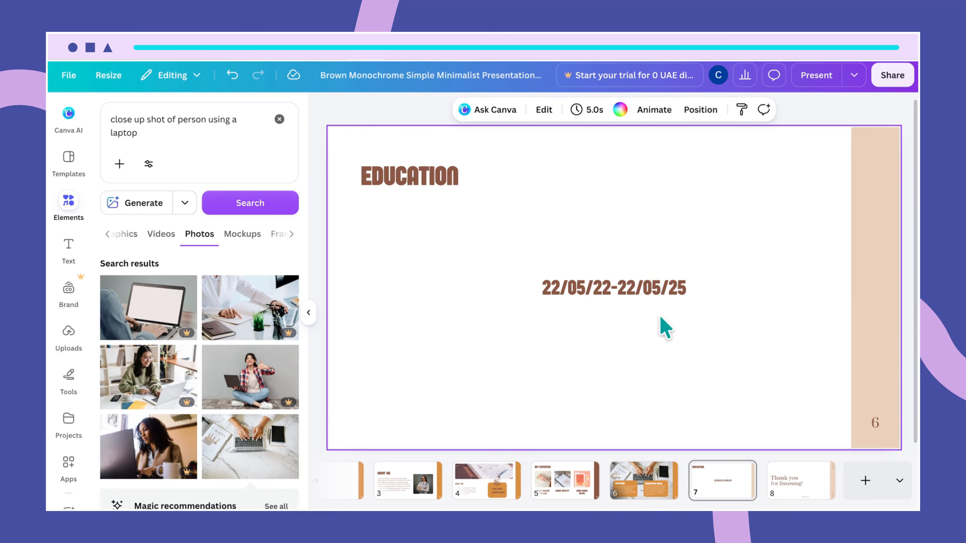
Step: Place the date range directly beneath the EDUCATION title, set its font size to 40, and align their left edges
drag(642, 295, 453, 208)
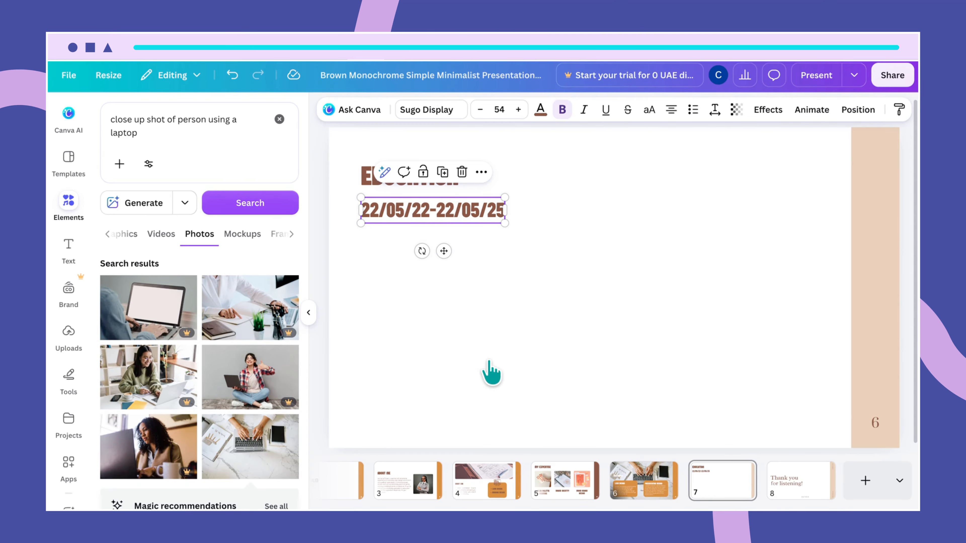
click(500, 109)
text(40)
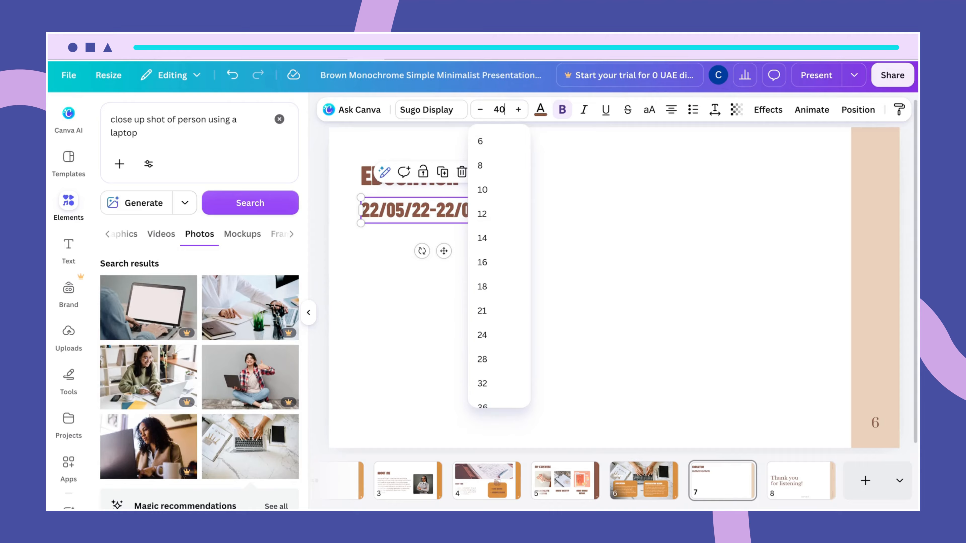
key(Return)
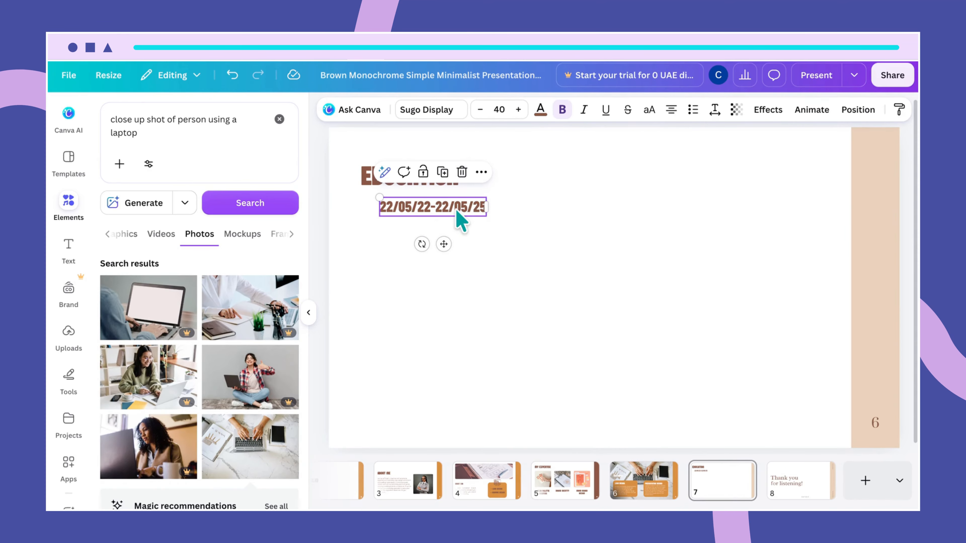
drag(458, 212, 441, 214)
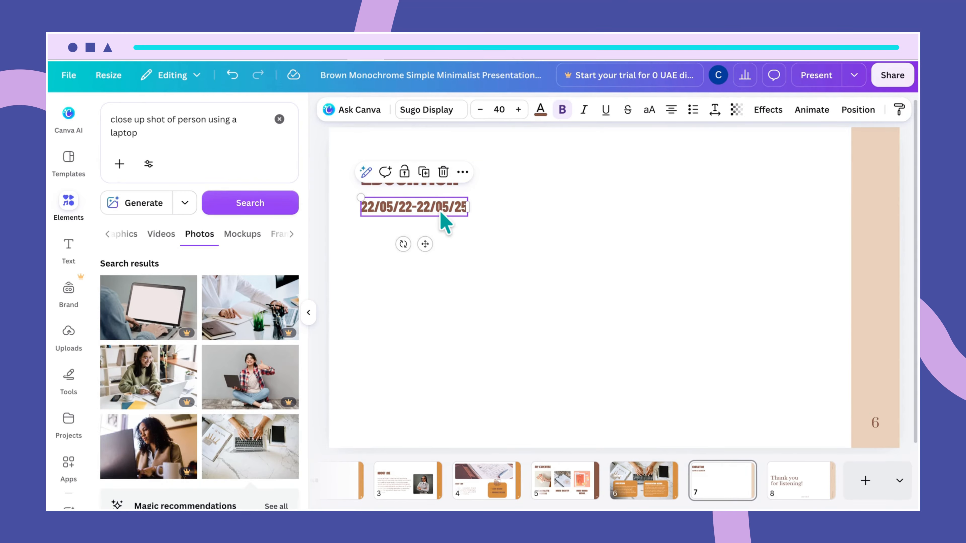
click(510, 229)
Step: Duplicate the date line just below itself and replace the copy's text with "Masters in Communication & Design"
click(423, 204)
drag(424, 207, 419, 229)
double_click(419, 229)
text(M)
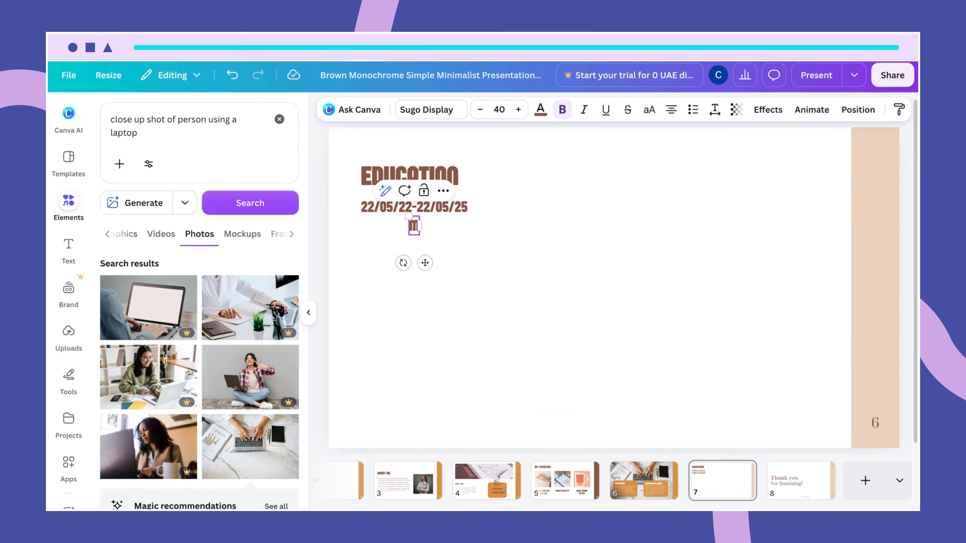
text(asters in)
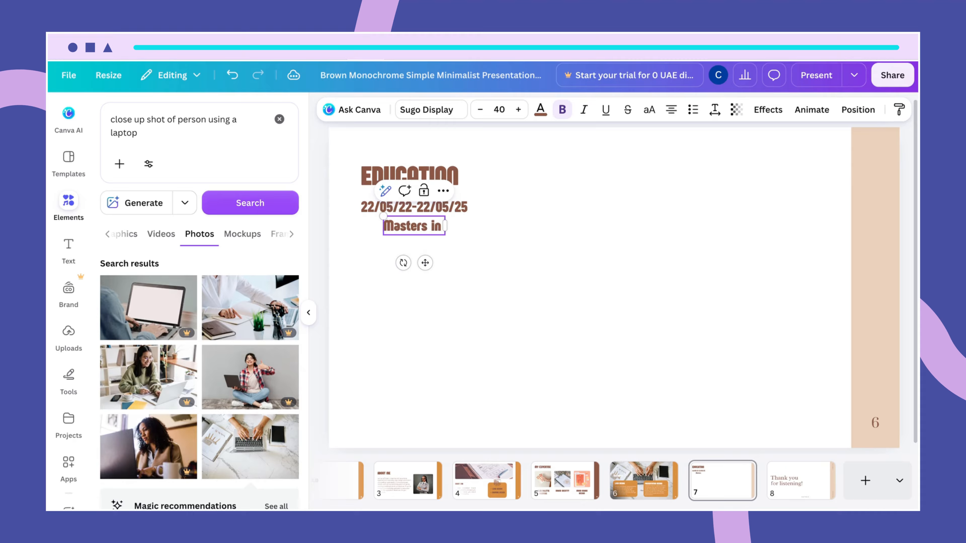
text( Communica)
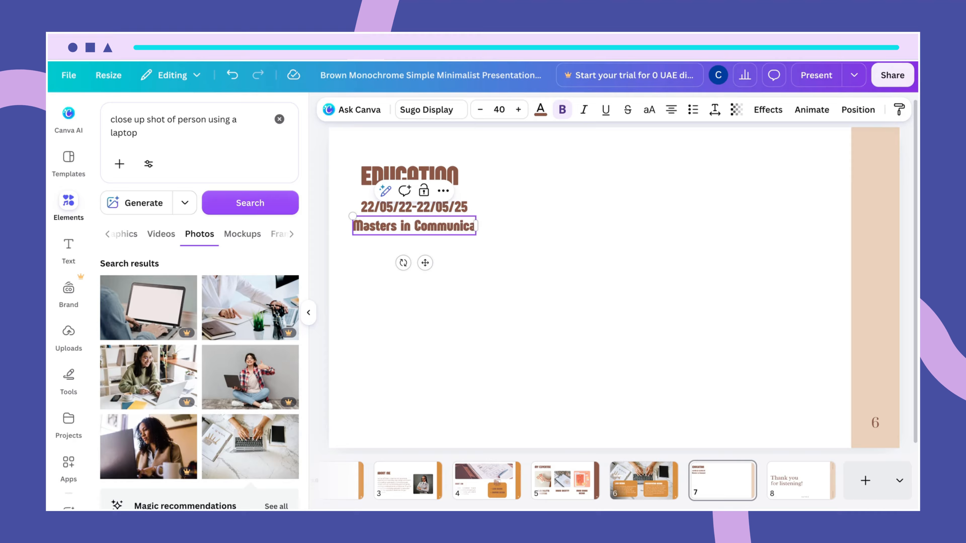
text(tion)
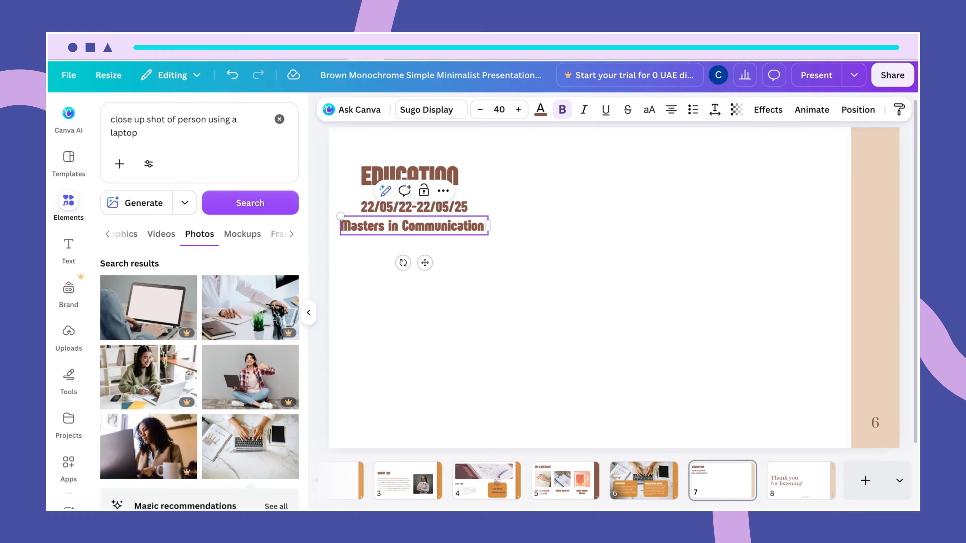
text( & Design)
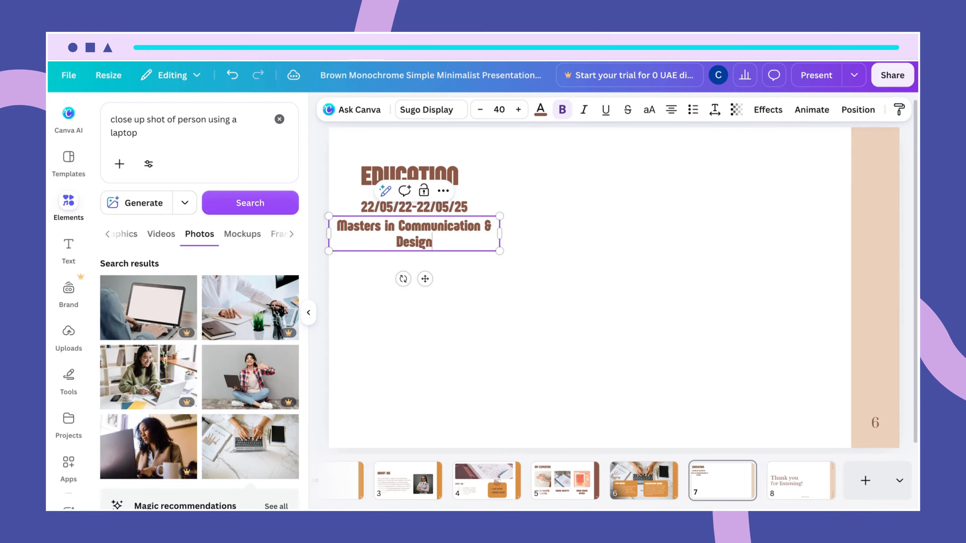
Step: Widen the degree text box to fit on one line and align its left edge with the date range
drag(500, 234, 539, 247)
click(543, 284)
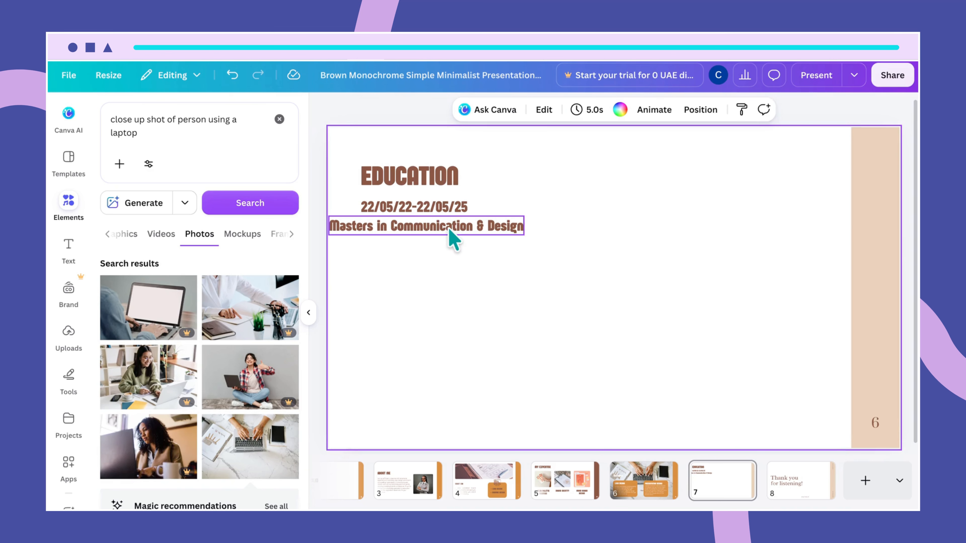
drag(448, 228, 477, 229)
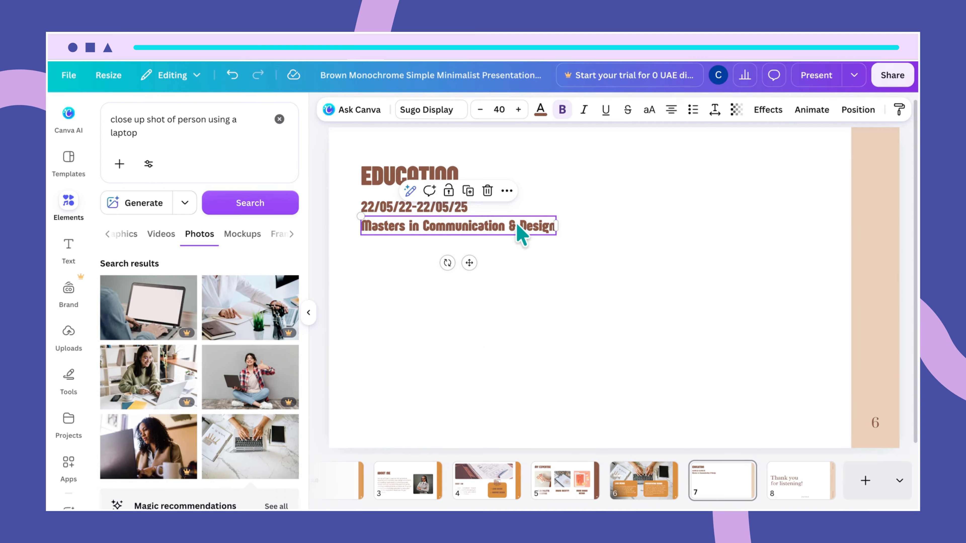
Step: Duplicate the degree line directly below itself and replace the copy's text with "UI & UX Design Principles"
drag(521, 232, 507, 245)
double_click(507, 244)
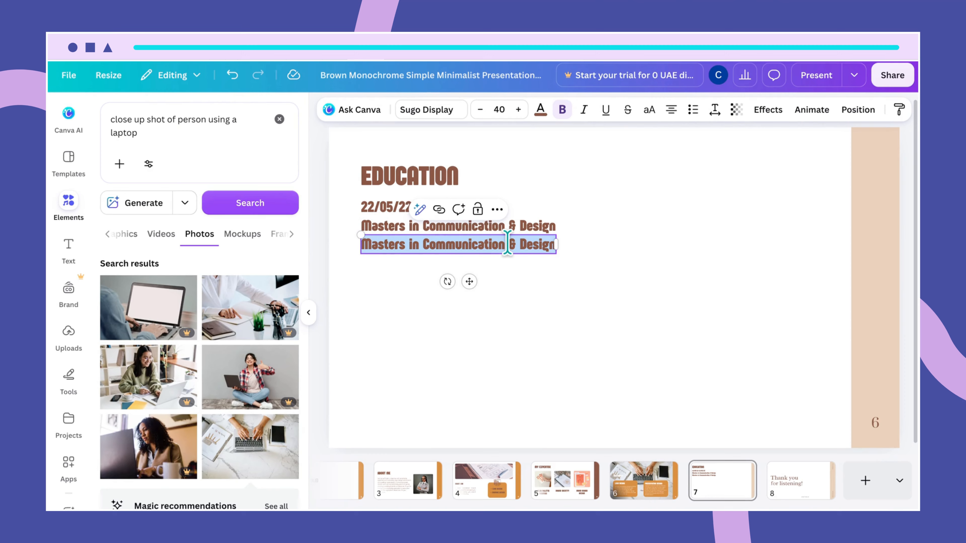
text(UI and)
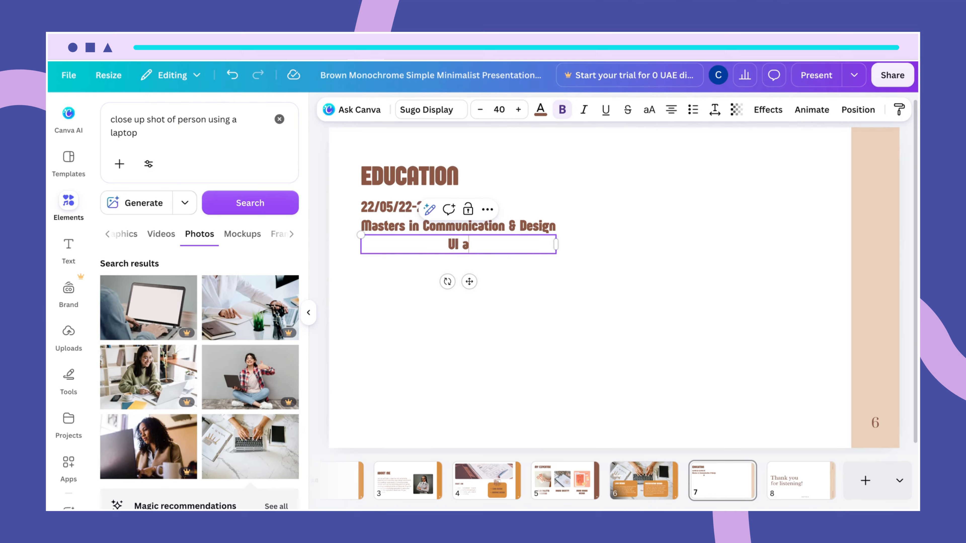
key(BackSpace)
key(BackSpace)
key(BackSpace)
key(BackSpace)
key(BackSpace)
text(&UX De)
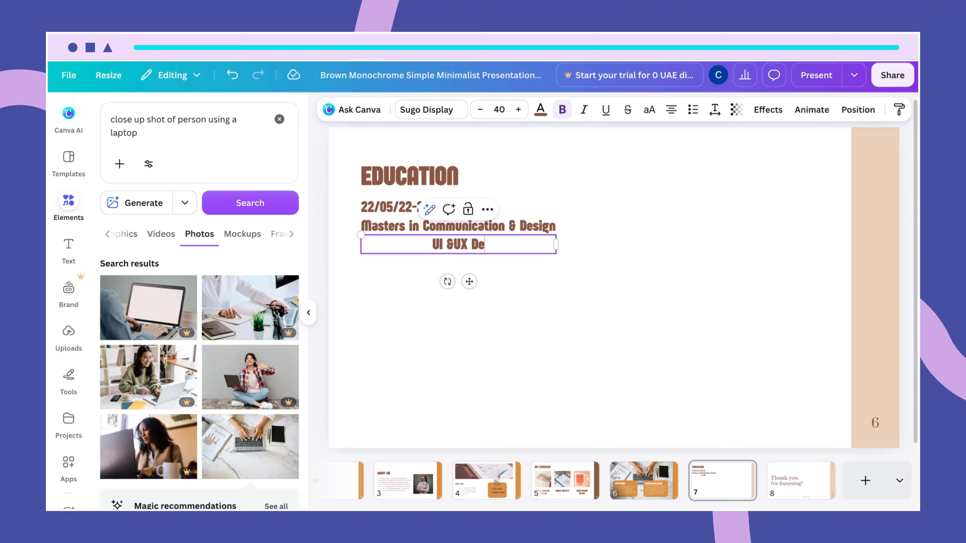
text(sign Pri)
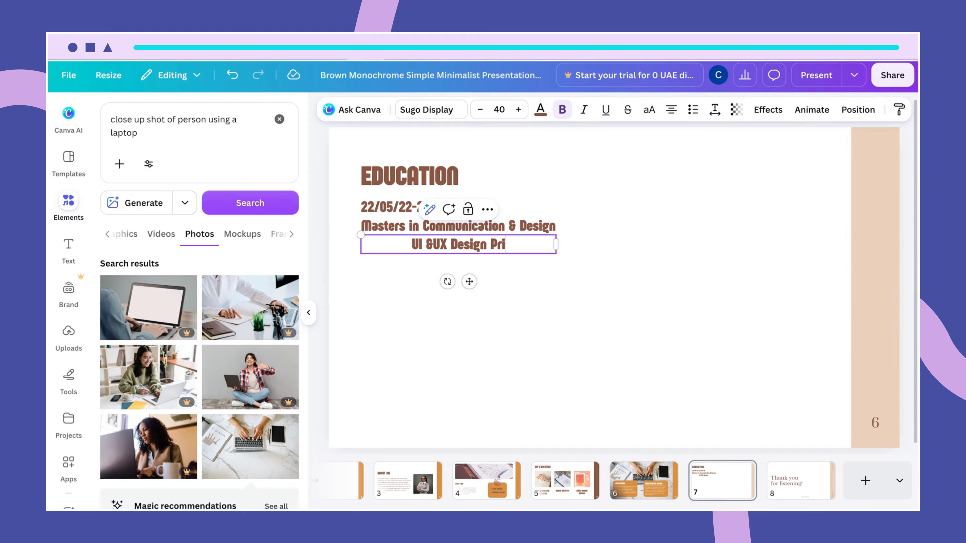
text(nciples)
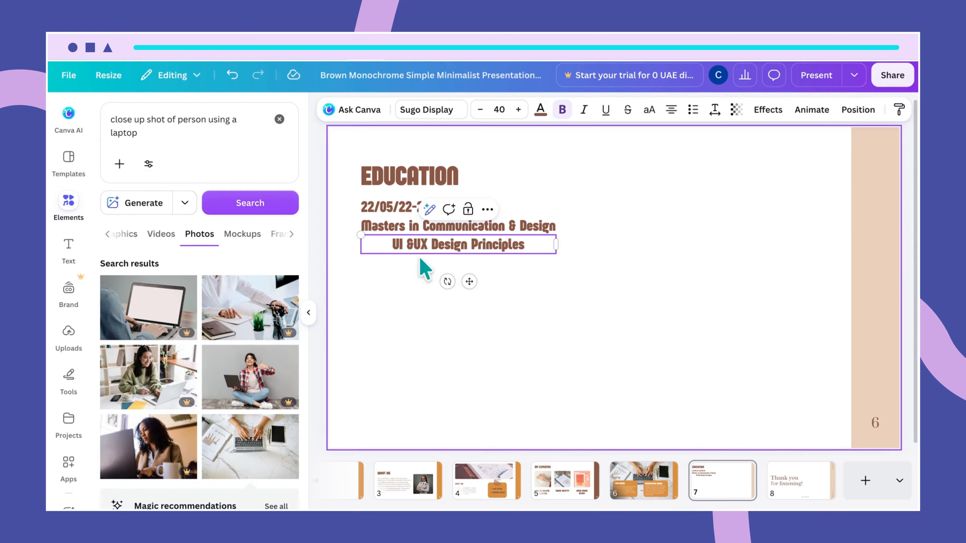
click(414, 244)
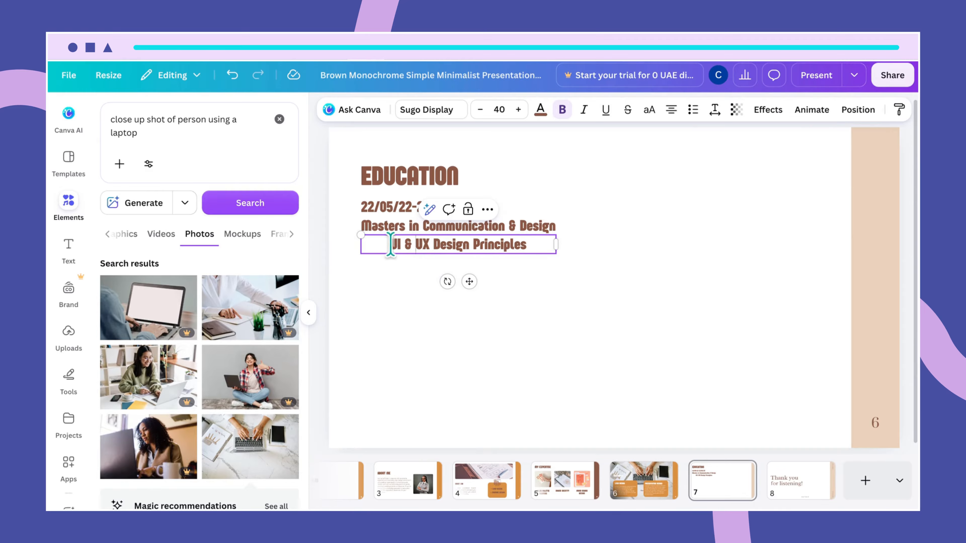
Step: Insert "Media Studies, " before "UI & UX Design Principles" and widen the text box so the line fits on one row
click(391, 244)
text(Media)
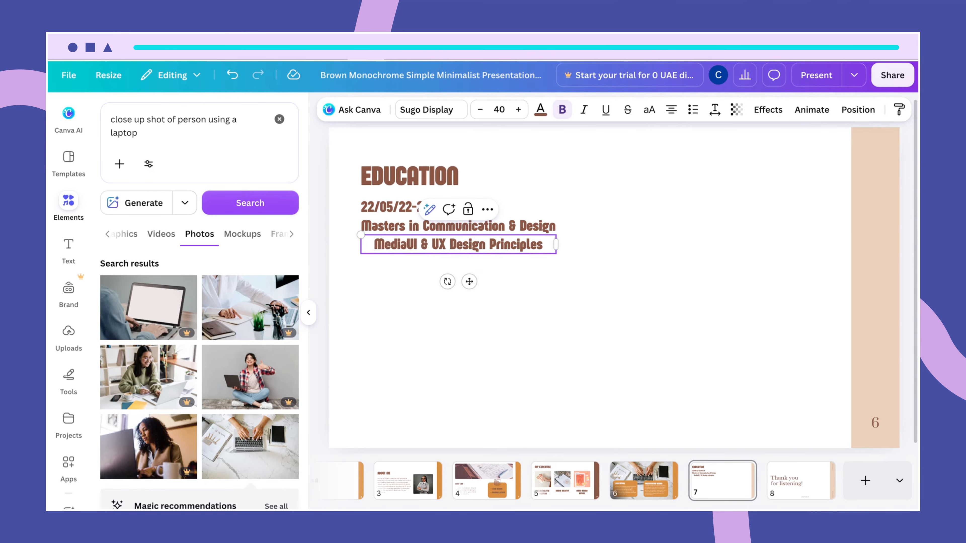
text( Studies)
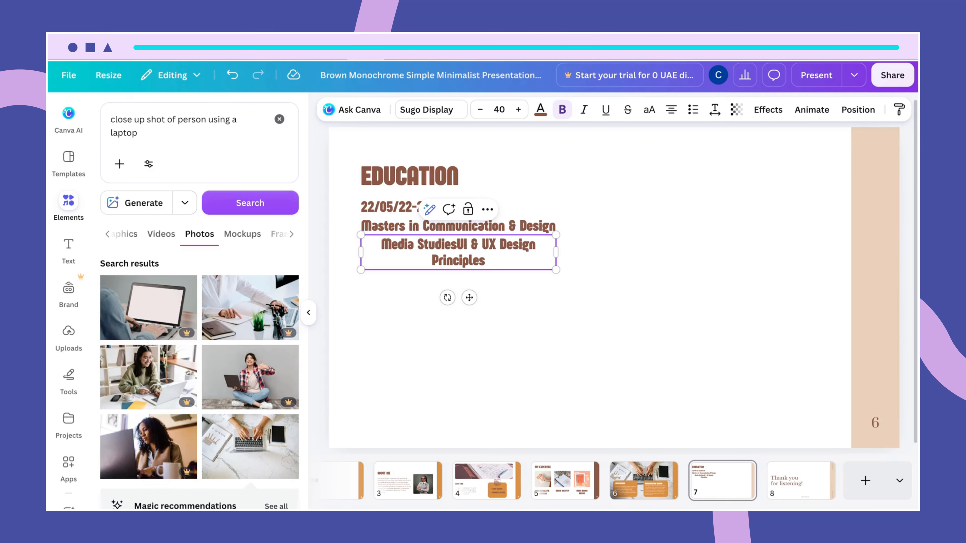
text(,)
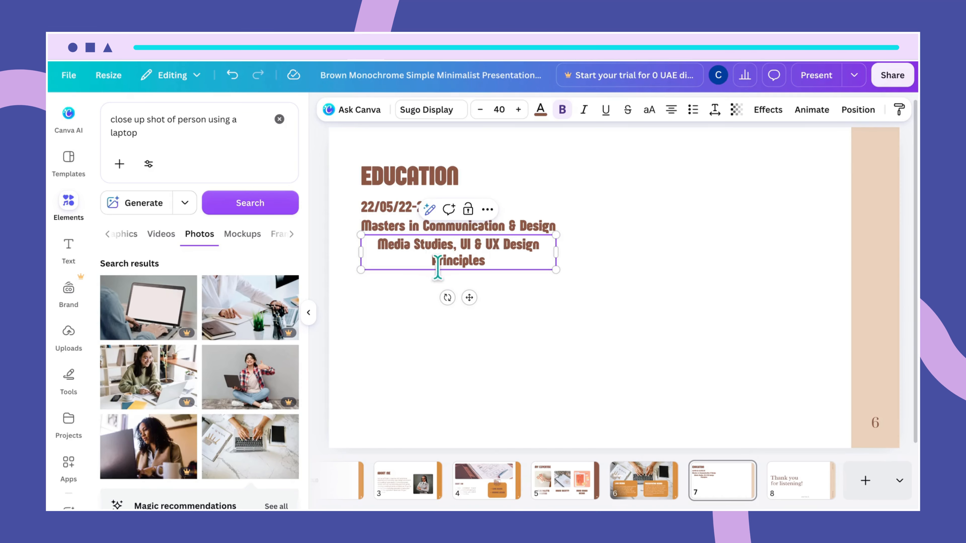
drag(556, 252, 587, 251)
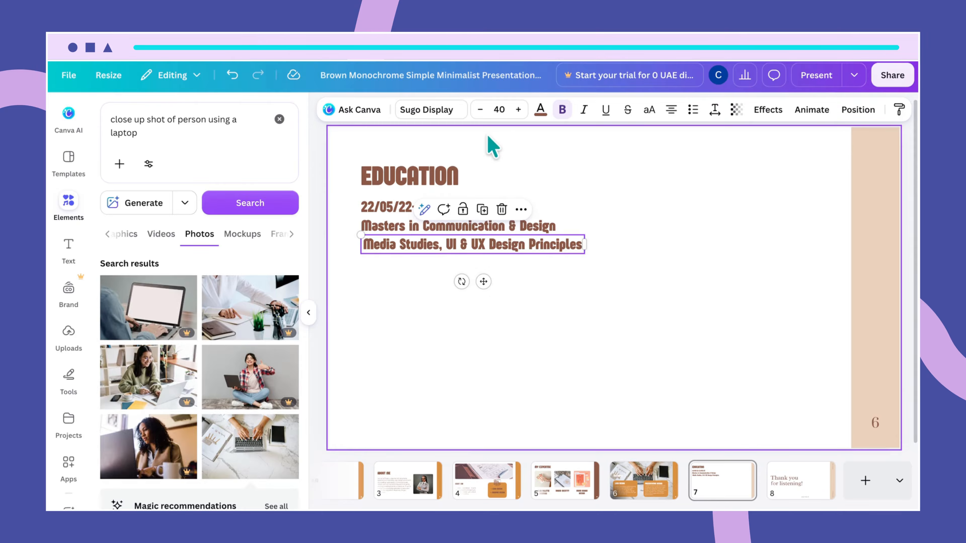
Step: Change the coursework line's font to Agrandir Wide and widen its text box to keep it on one row
click(449, 111)
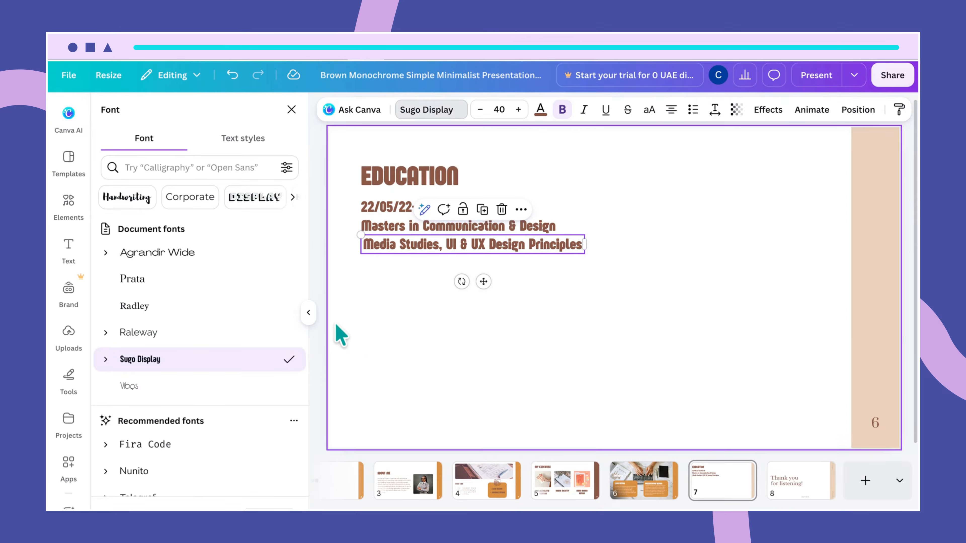
click(162, 253)
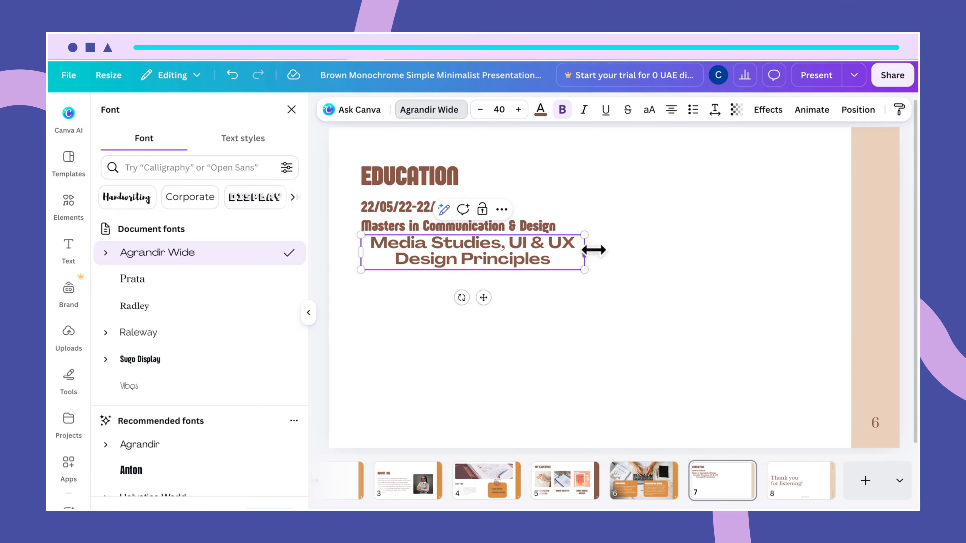
drag(590, 251, 741, 254)
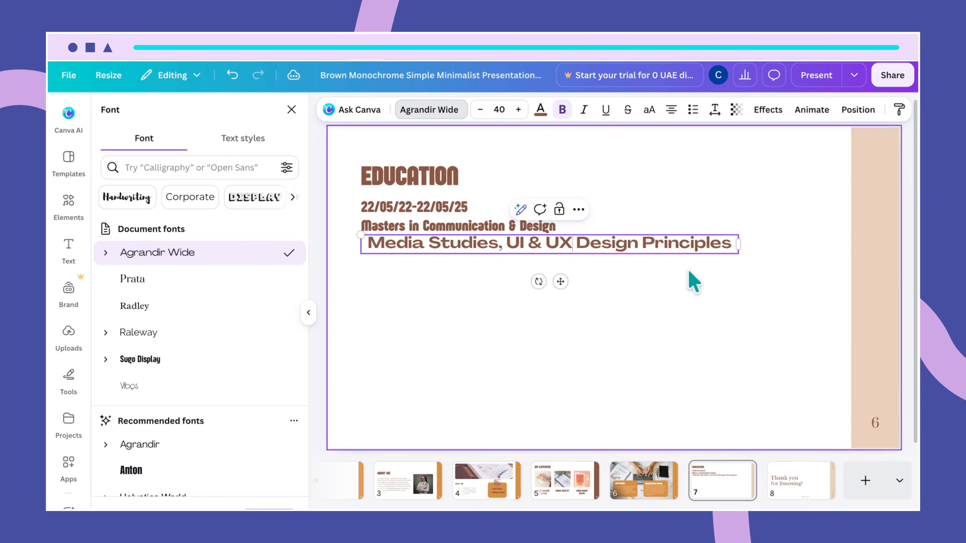
click(669, 272)
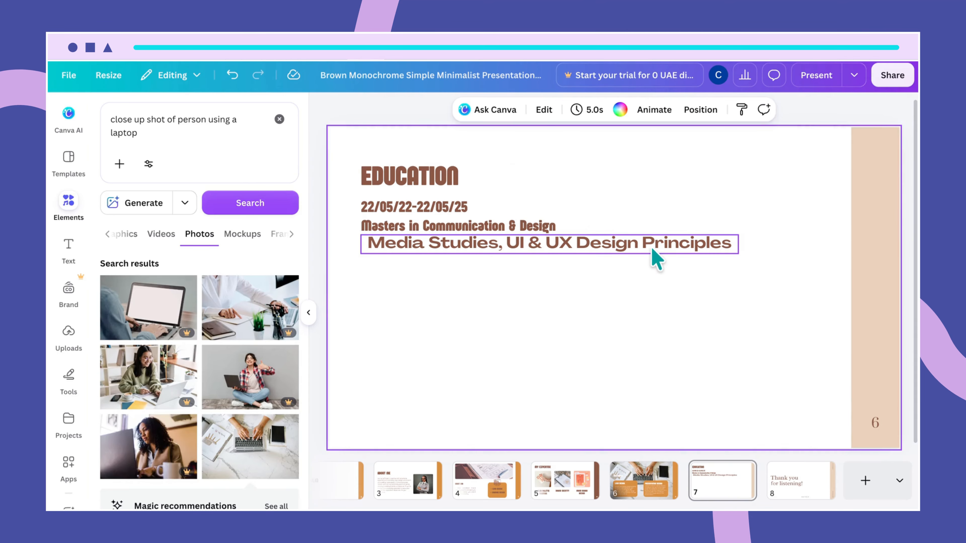
Step: Remove bold from the coursework line, left-align its text, and line up its left edge with the degree line above
drag(651, 248, 640, 249)
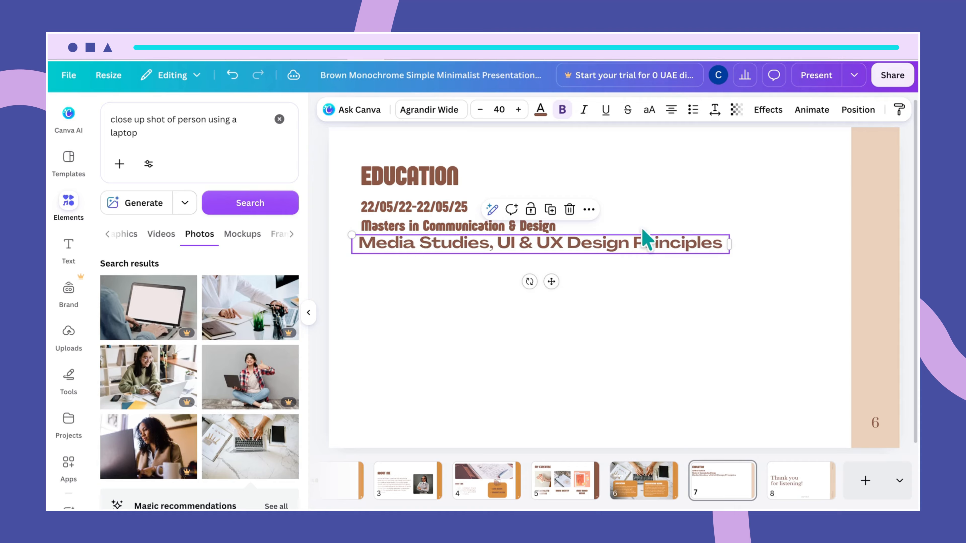
click(563, 121)
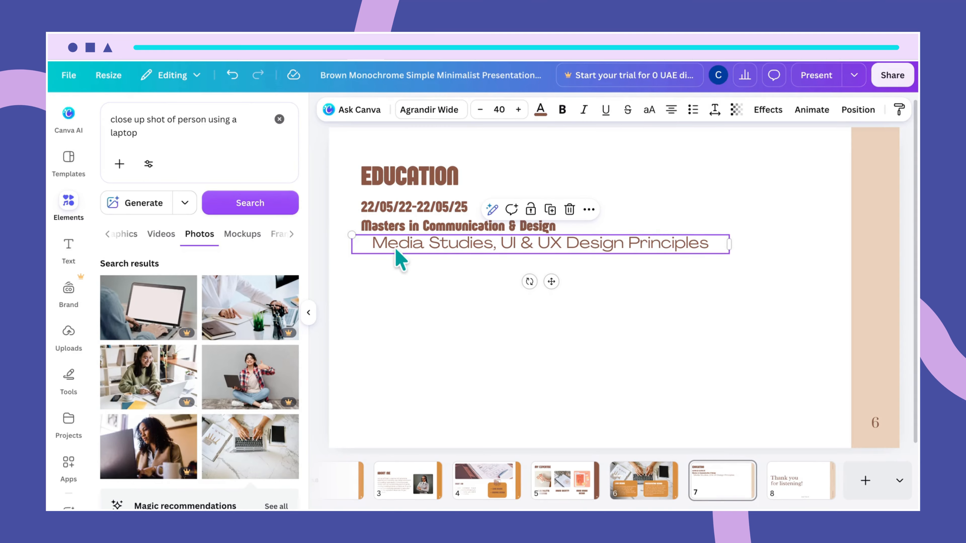
click(366, 244)
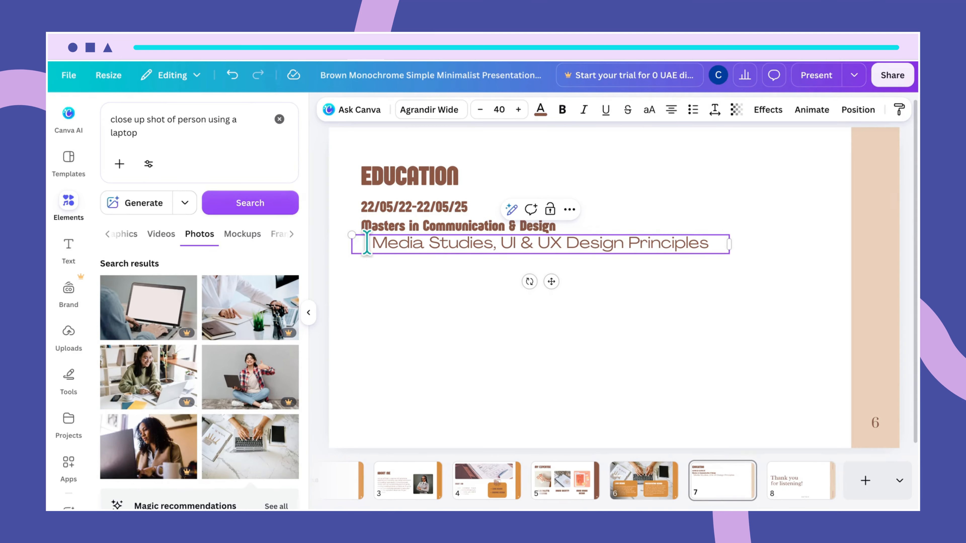
click(460, 309)
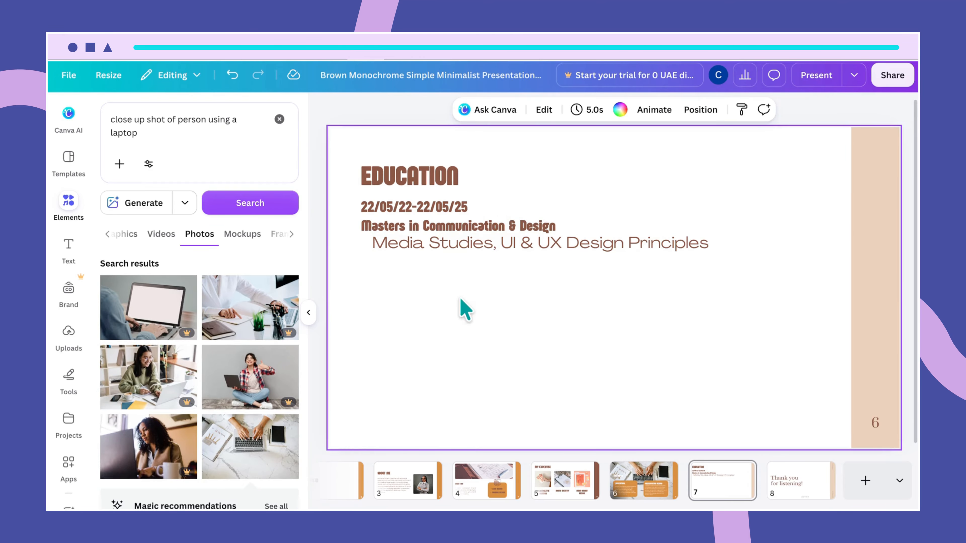
drag(454, 255, 438, 250)
click(672, 110)
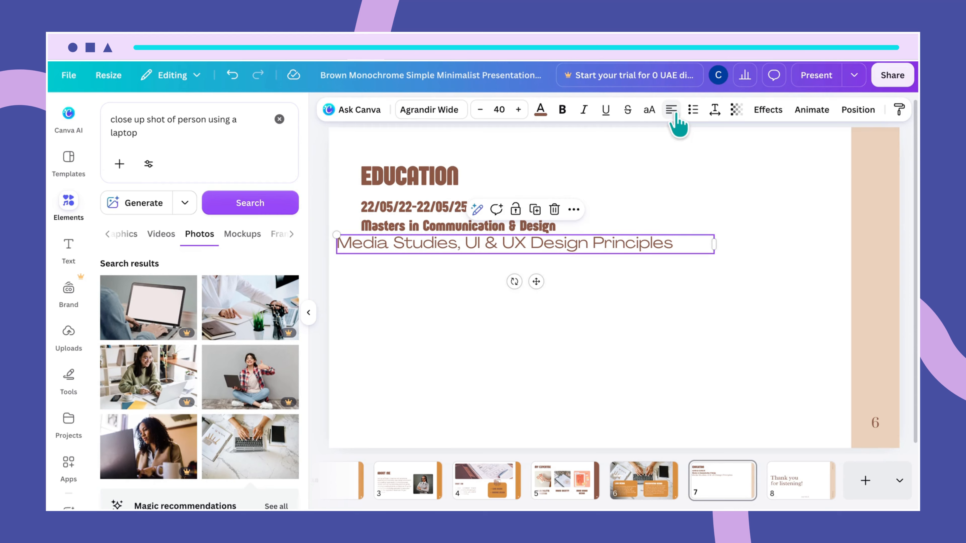
drag(652, 248, 675, 249)
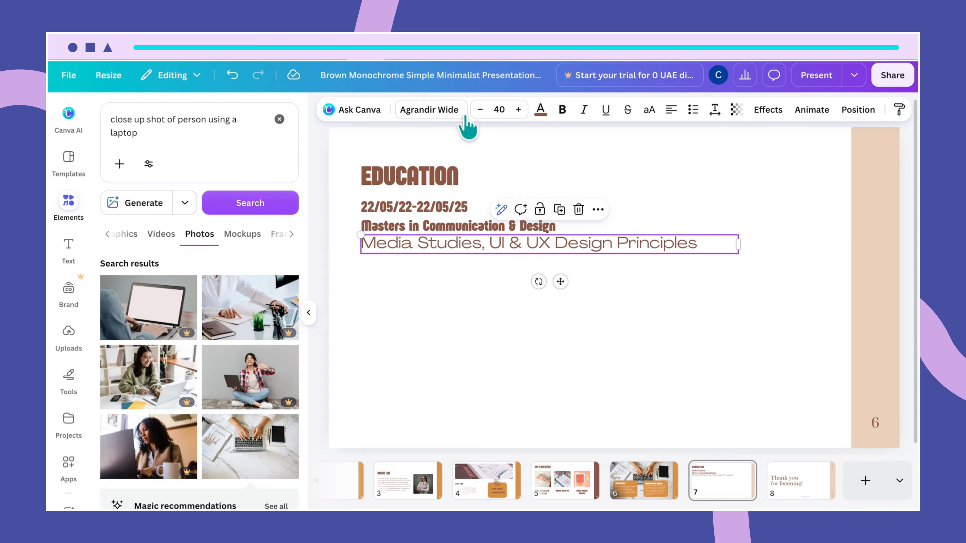
Step: Set the coursework line's font size to 28 and tighten the spacing between the date, degree and coursework lines
click(500, 111)
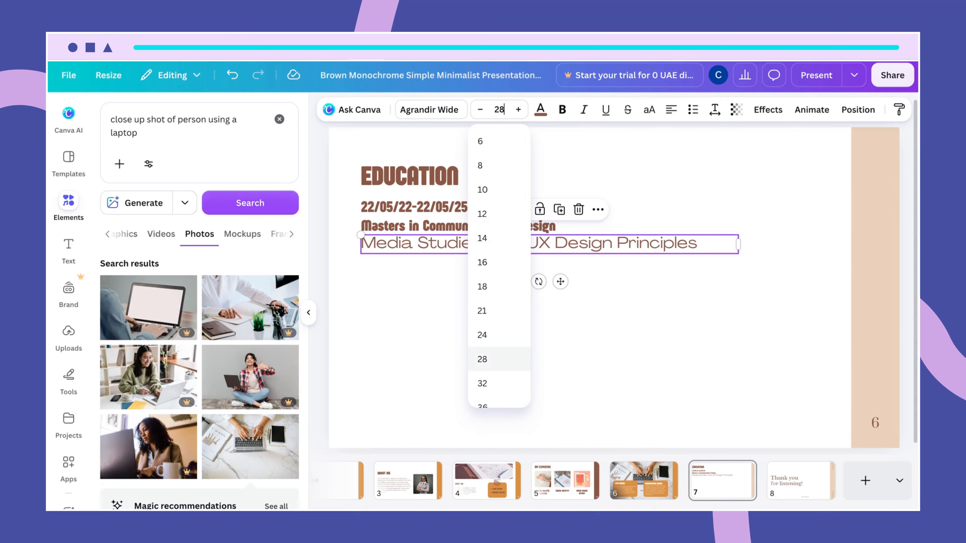
click(491, 360)
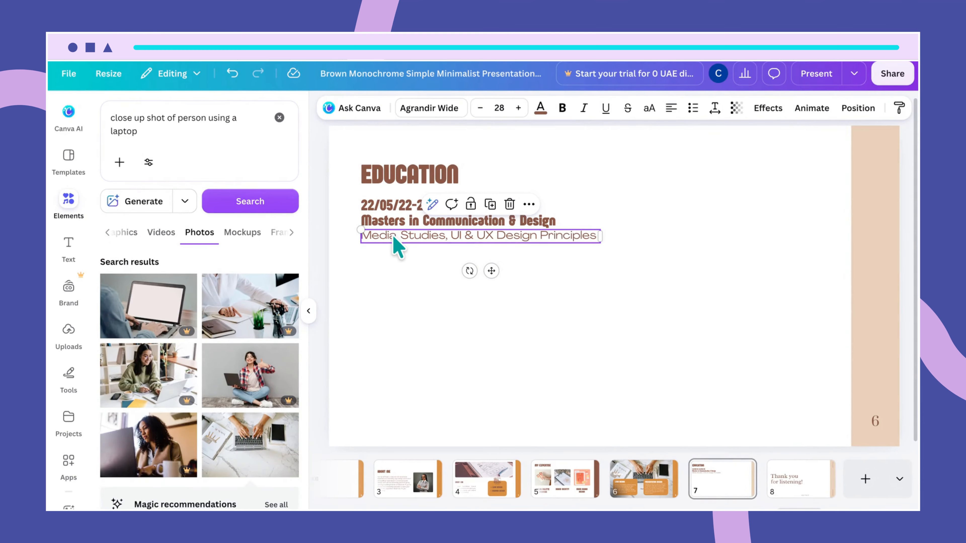
click(562, 263)
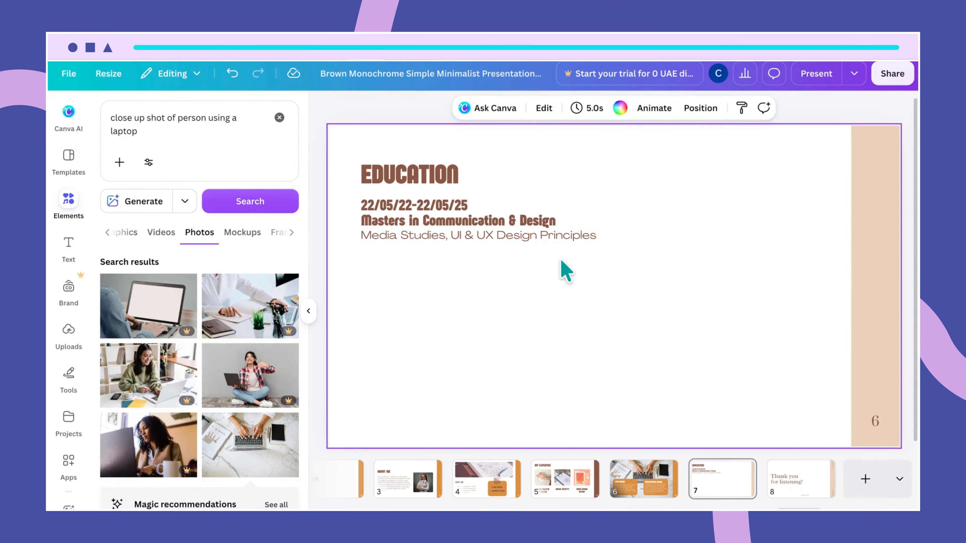
drag(463, 225, 462, 220)
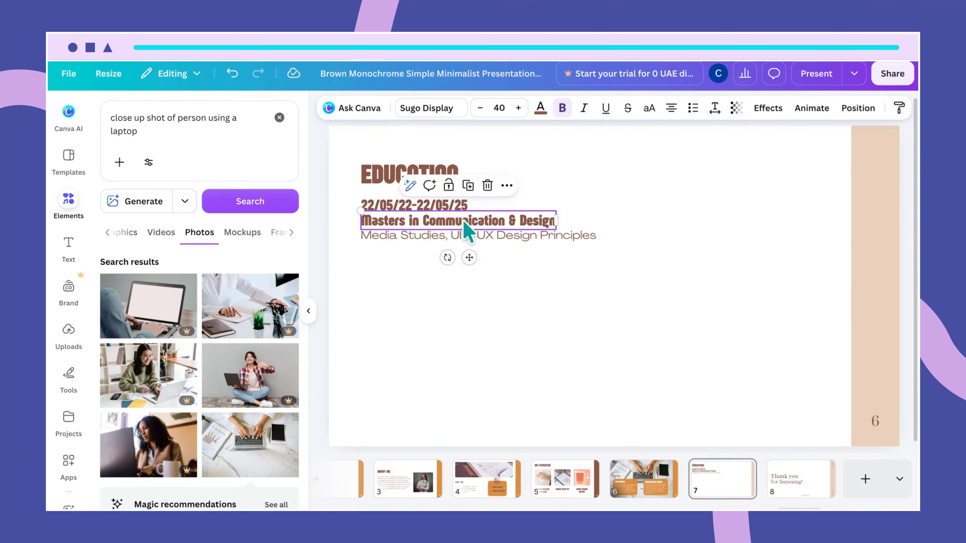
click(503, 262)
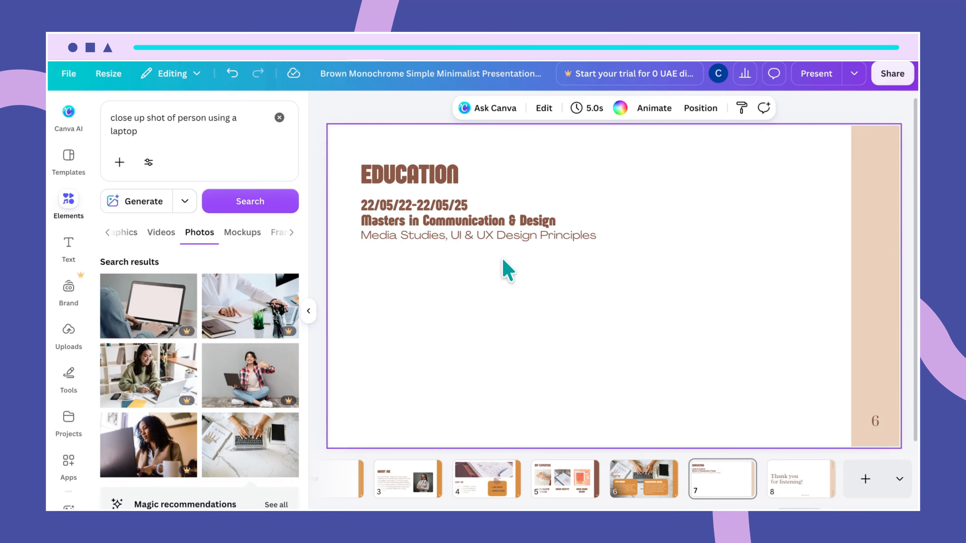
Step: Duplicate the date, degree and coursework lines together and place the copy beside the original at the same height
click(430, 206)
shift+click(429, 221)
click(440, 288)
drag(357, 194, 624, 230)
key(ctrl+d)
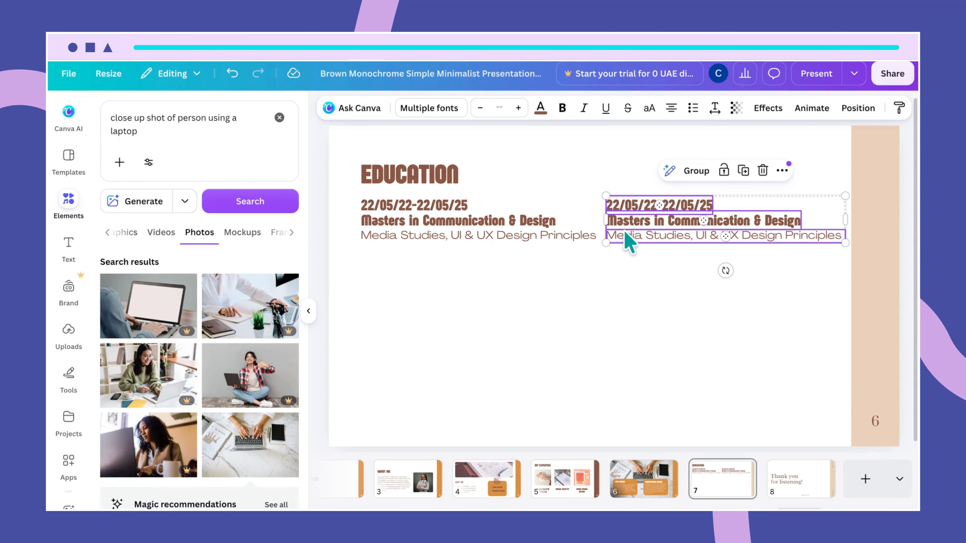
click(629, 283)
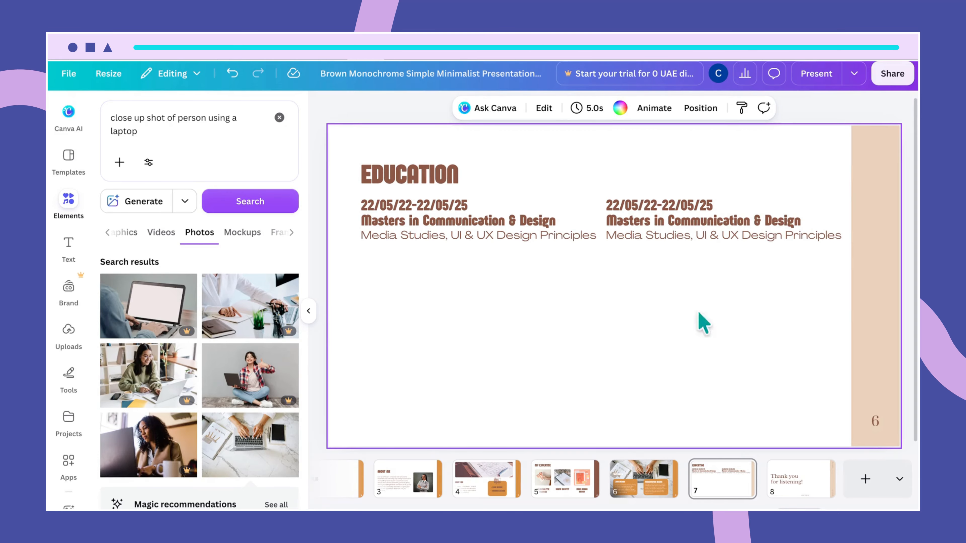
Step: Copy the orange rounded rectangle behind PRESENTATION DESIGN on page 6 and paste it onto the Education page
click(635, 494)
click(677, 419)
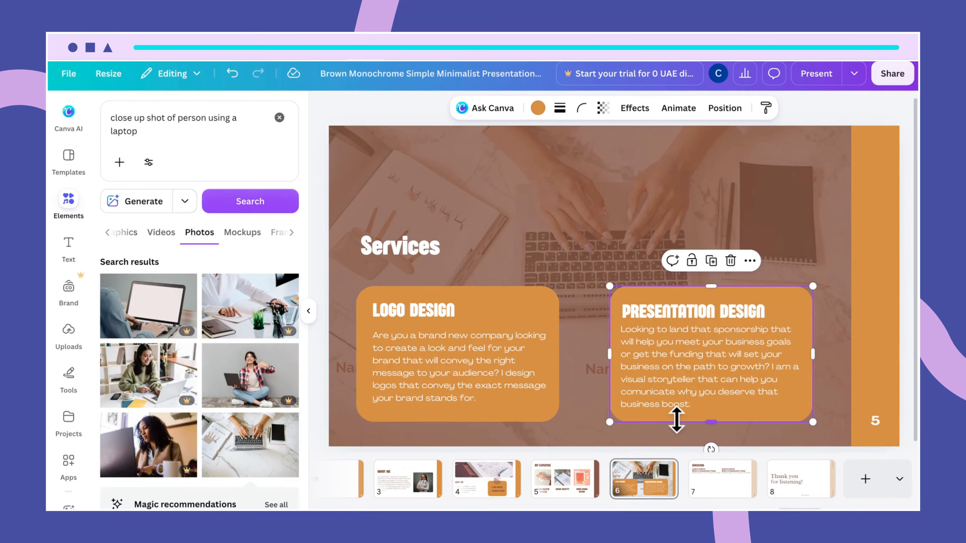
click(713, 479)
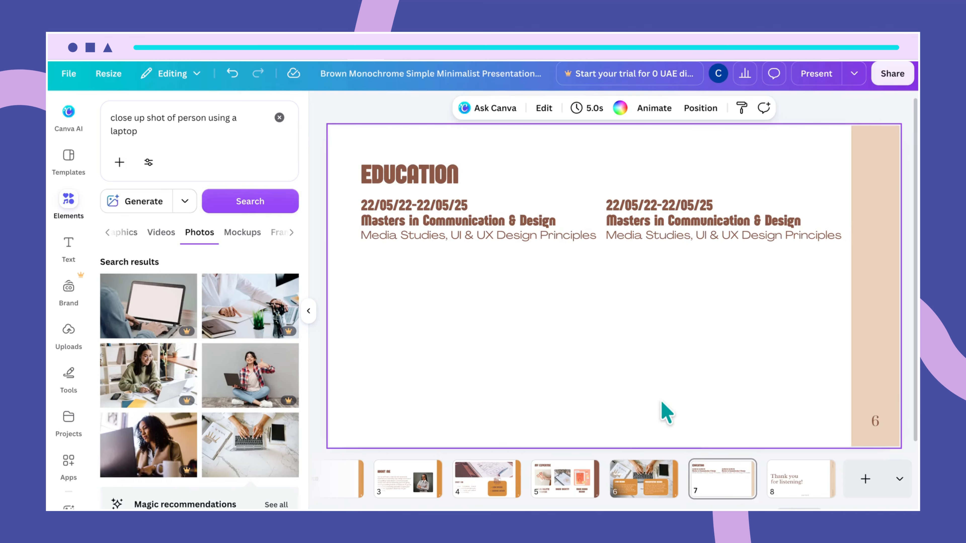
key(ctrl+v)
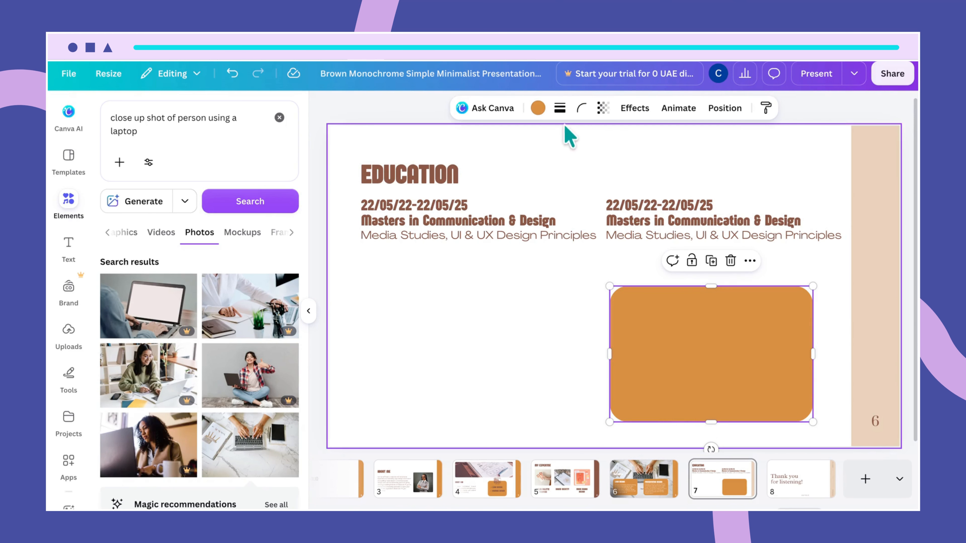
Step: Set the orange rectangle's corner rounding to 0 and move it down to the page's bottom edge
click(582, 109)
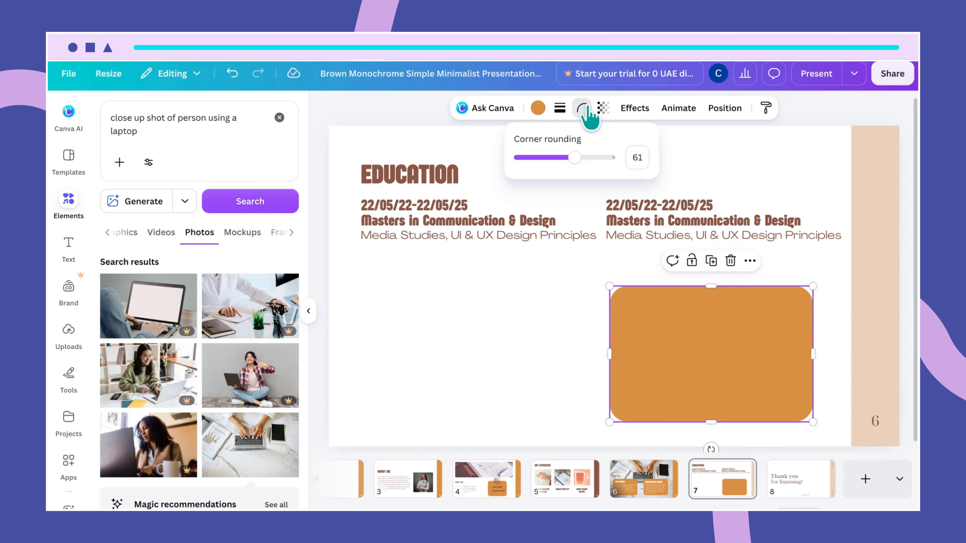
drag(578, 163, 260, 168)
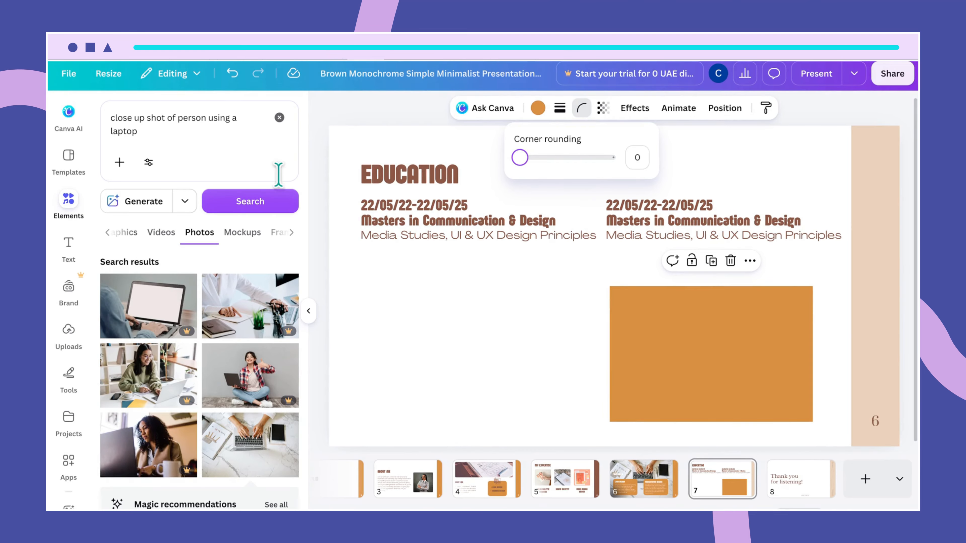
click(654, 400)
drag(651, 399, 651, 424)
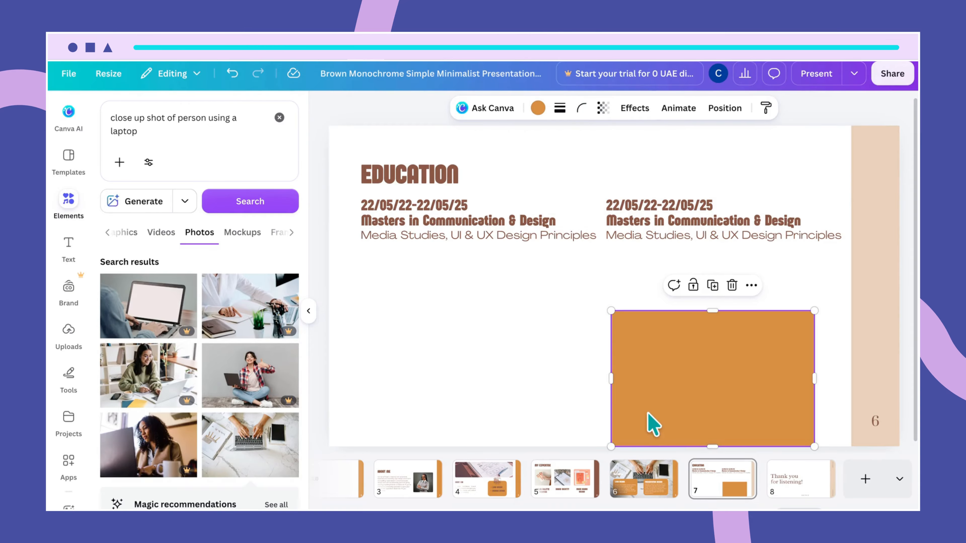
Step: Stretch the orange rectangle across the full white area, raise its top edge to about mid-page, and lock it
drag(611, 384, 328, 371)
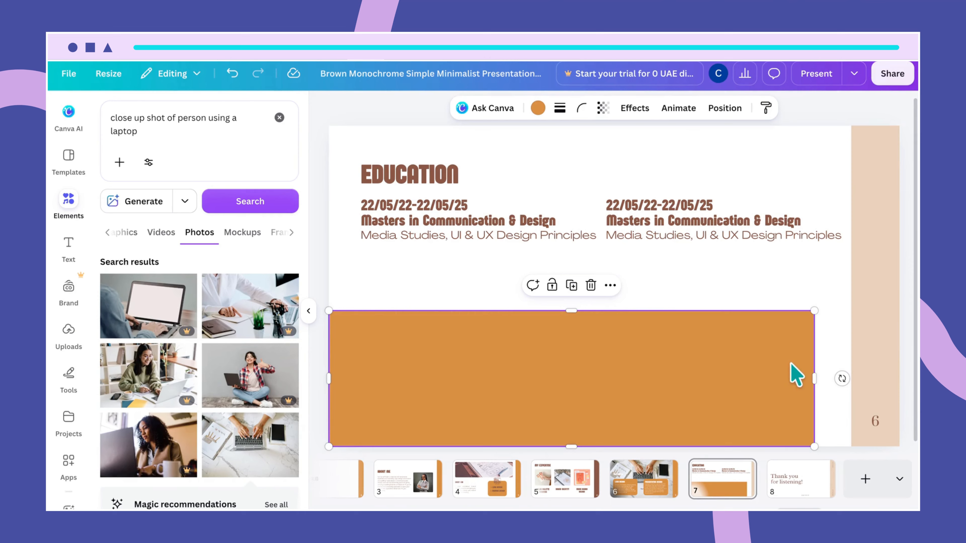
drag(811, 378, 851, 375)
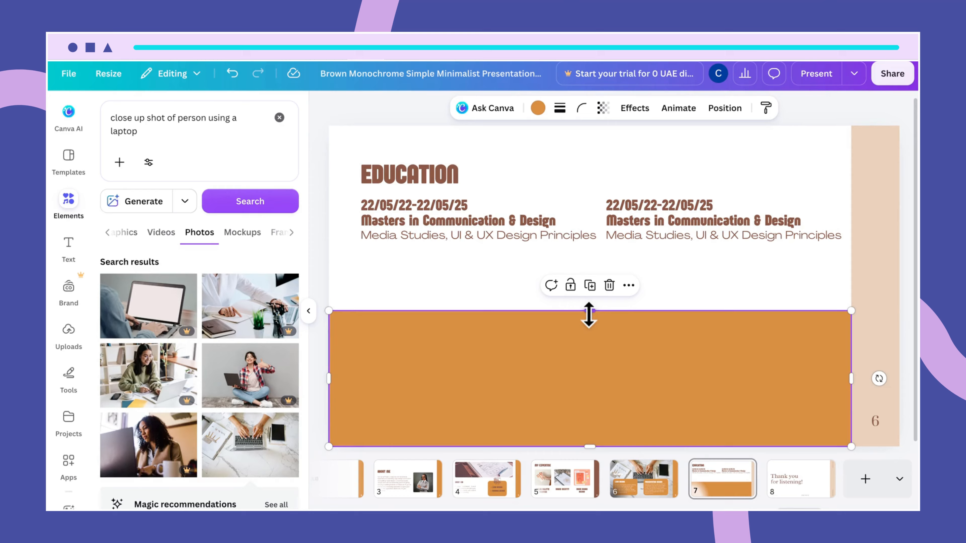
mouse_move(588, 315)
mouse_down()
mouse_move(590, 290)
mouse_move(593, 302)
mouse_up()
click(680, 269)
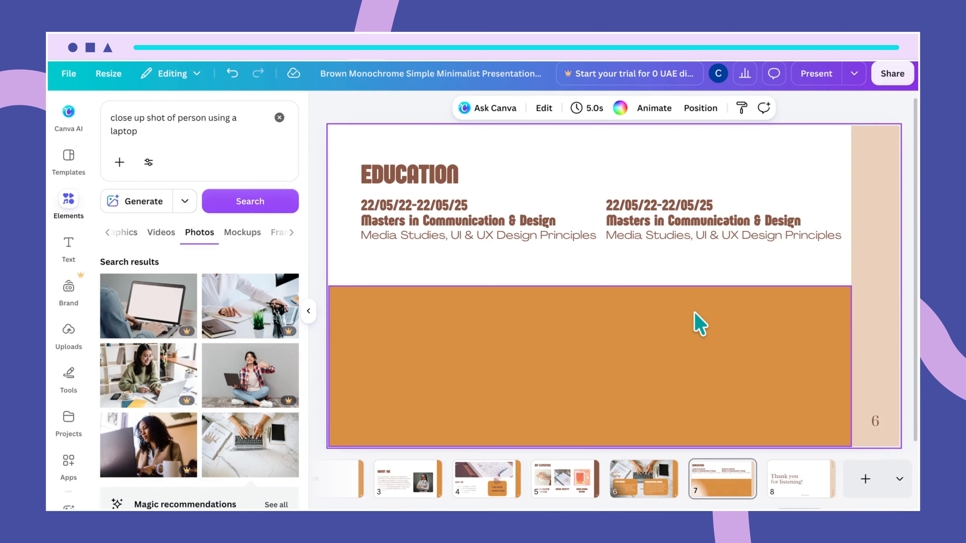
click(694, 324)
click(571, 262)
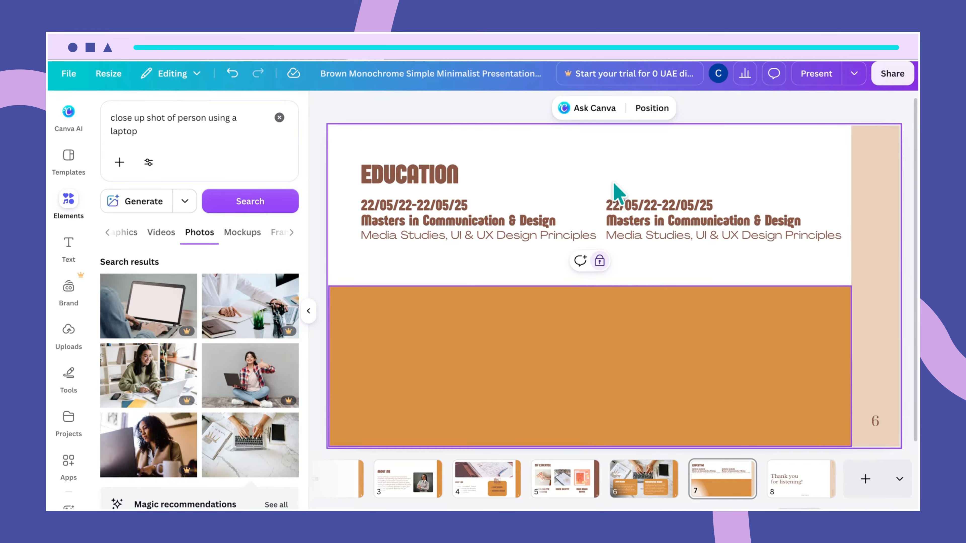
Step: Group the right-hand entry's three lines and place a copy of the group on the left half of the orange band
drag(618, 188, 635, 249)
click(694, 172)
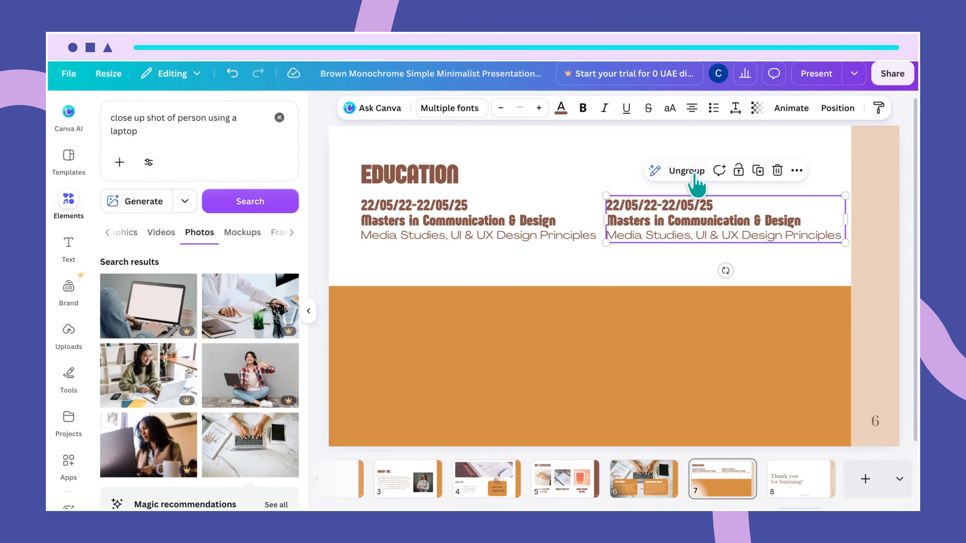
click(691, 267)
click(691, 224)
drag(691, 225, 426, 370)
click(645, 434)
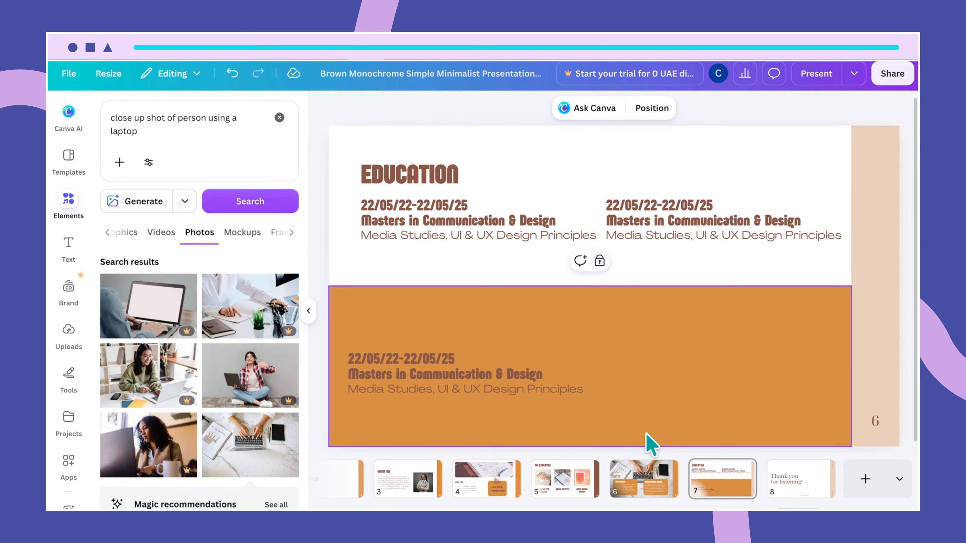
Step: Duplicate the entry group on the orange band and place the copy beside it at the same height
click(482, 392)
key(ctrl+d)
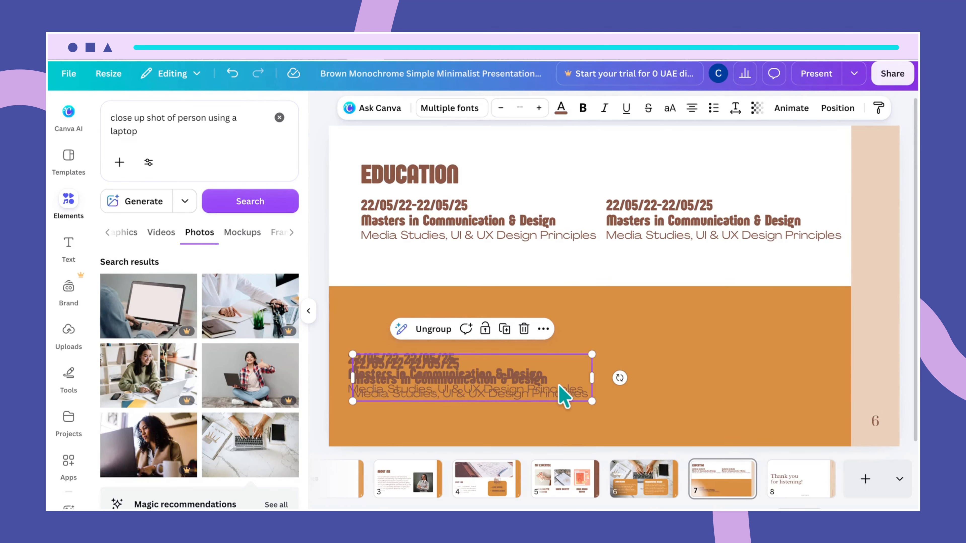
drag(558, 384, 798, 377)
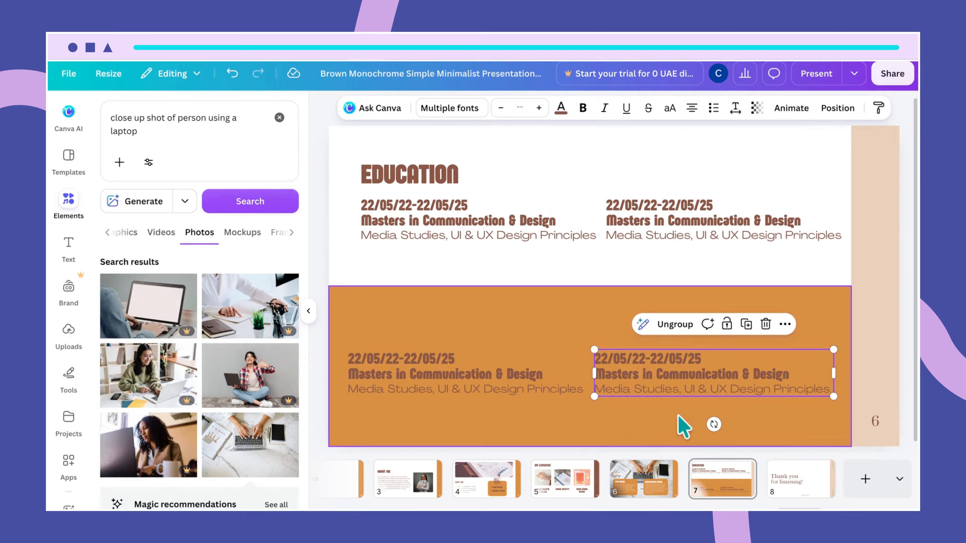
Step: Shift both entry groups on the orange band slightly right, lining up the right-hand one with the entry above it
click(490, 424)
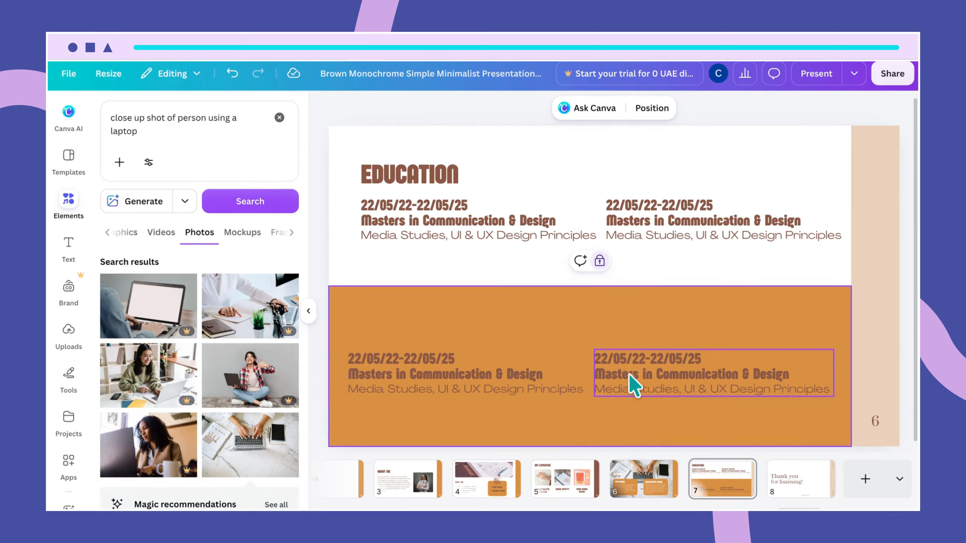
drag(632, 384, 637, 376)
click(601, 438)
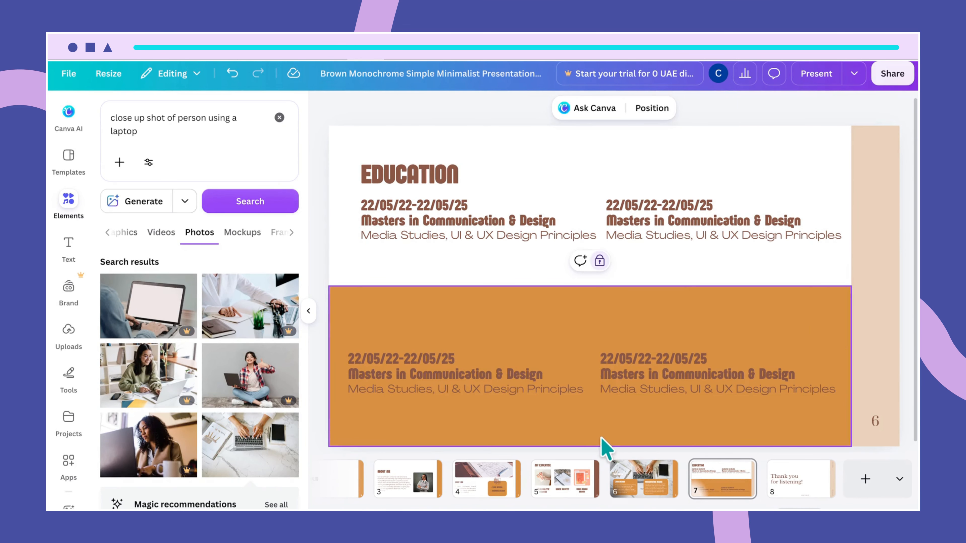
drag(401, 391, 408, 377)
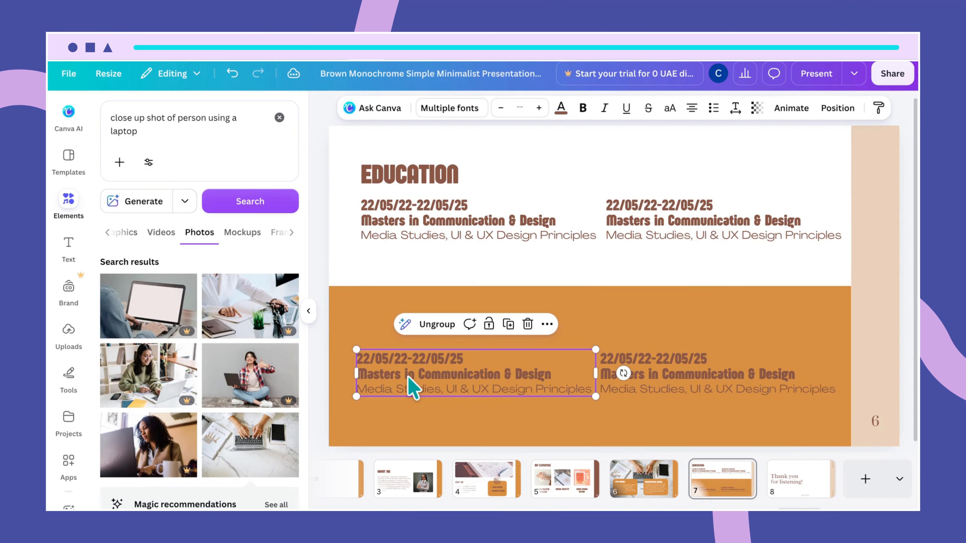
click(457, 428)
click(650, 382)
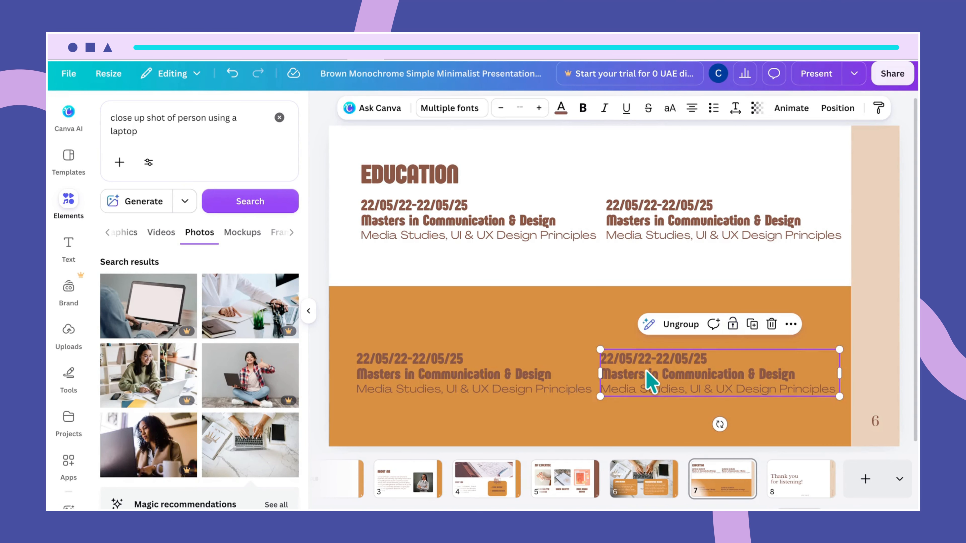
drag(648, 372, 654, 369)
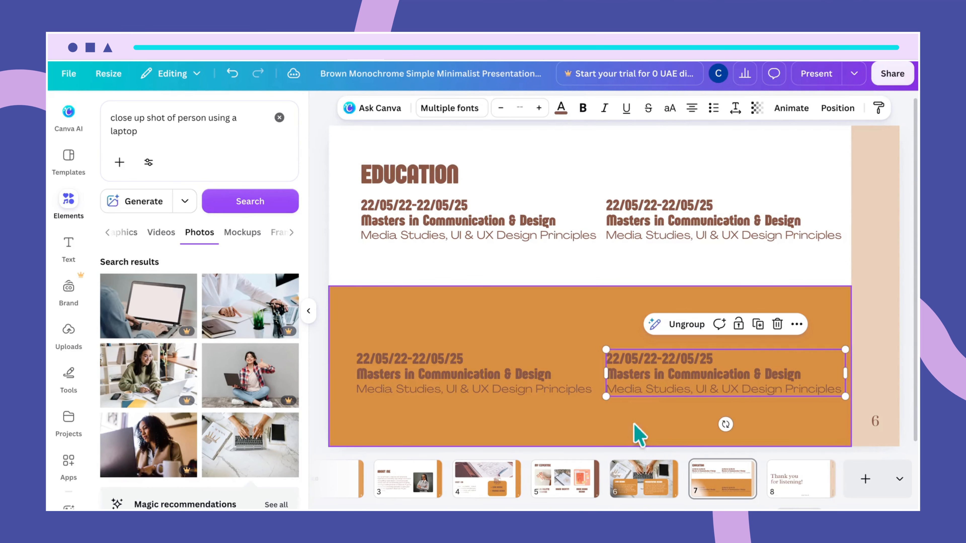
click(613, 442)
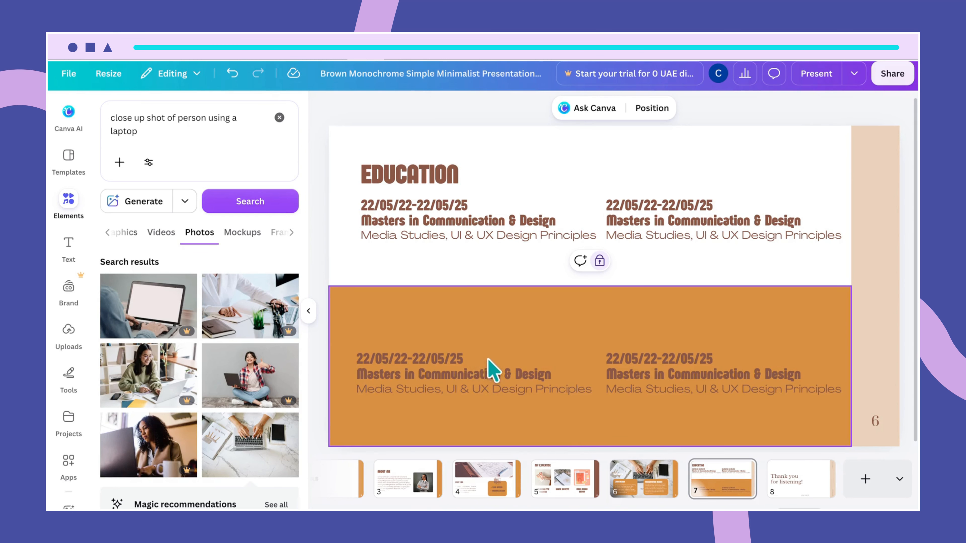
Step: Group the three lines of the left-hand entry under the EDUCATION heading and move both upper entries slightly down to the same height
scroll(502, 363, down, 1)
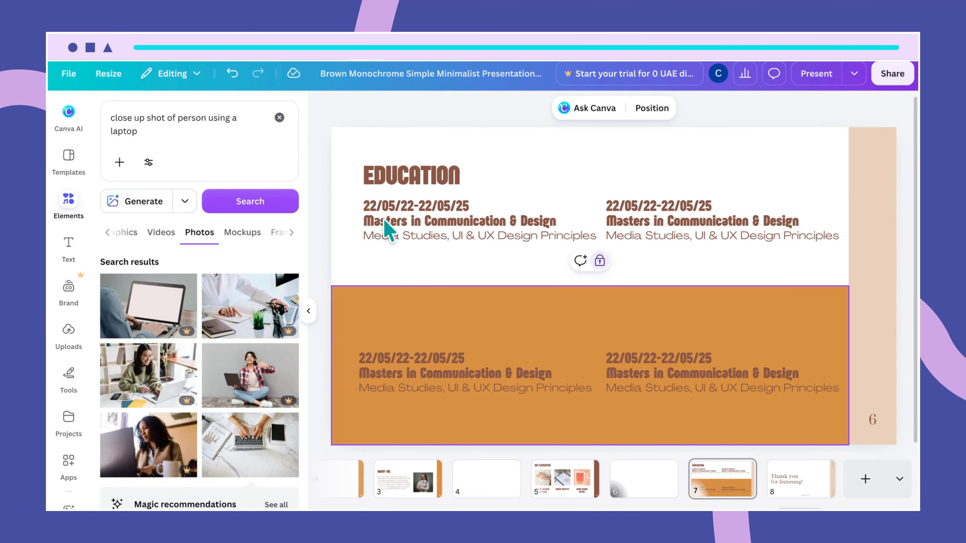
drag(359, 194, 382, 260)
click(379, 257)
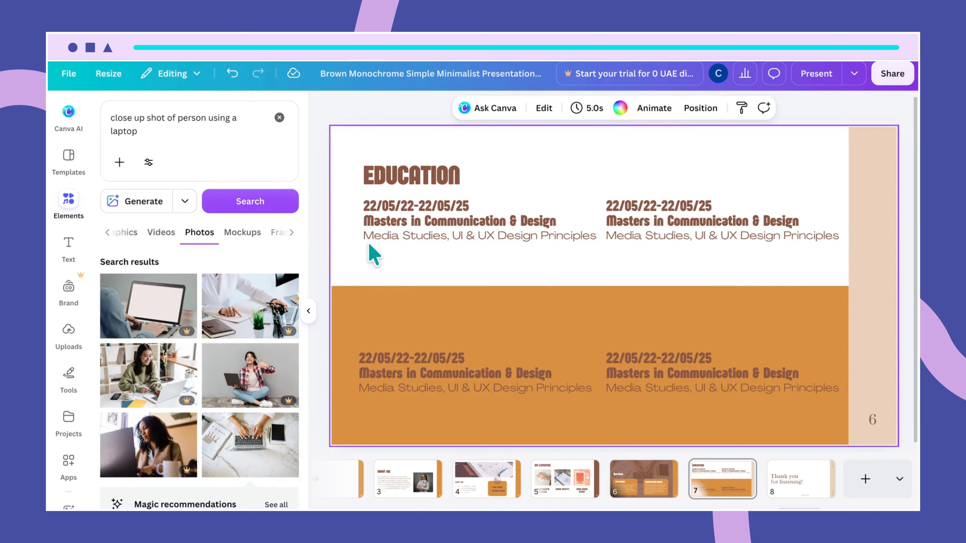
drag(353, 205, 412, 231)
click(450, 171)
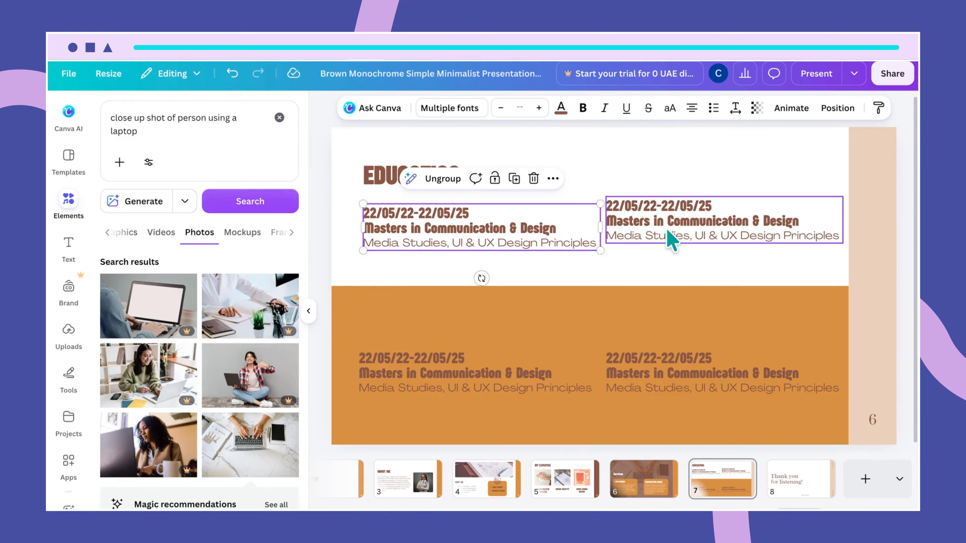
drag(670, 238, 669, 234)
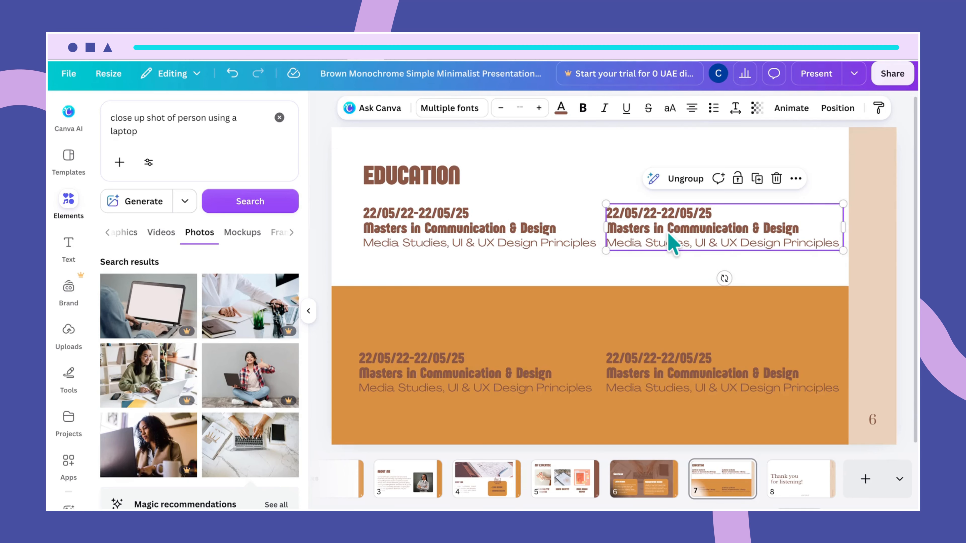
Step: Select the left-hand entry group on the orange band
click(472, 382)
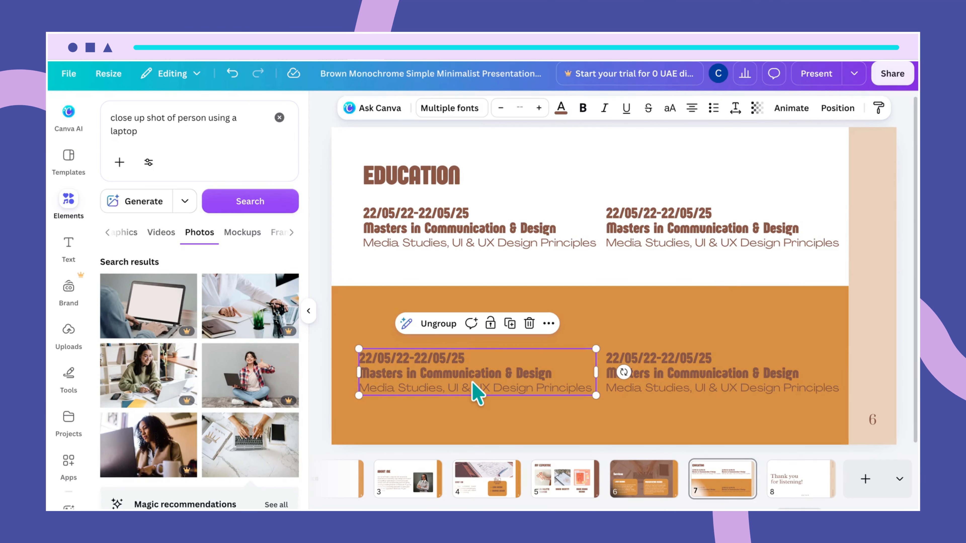